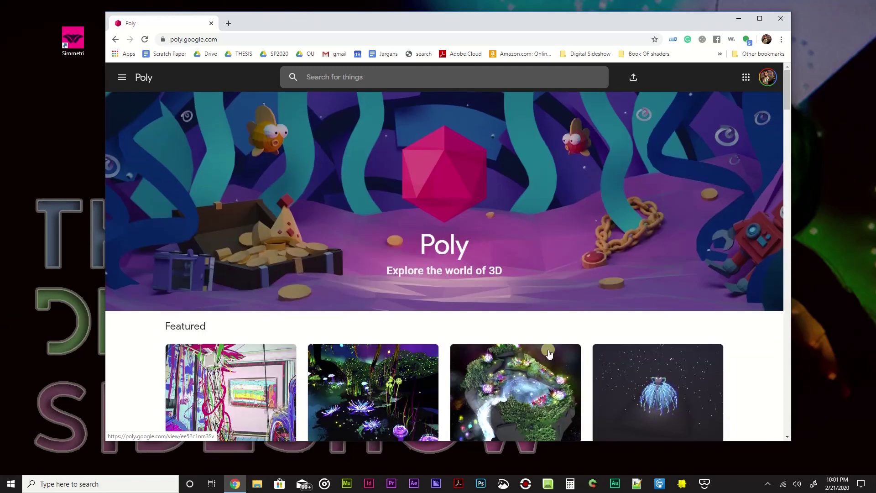
# - Search Poly for "punk duck" and open the Punk Duck model's page
pyautogui.click(332, 77)
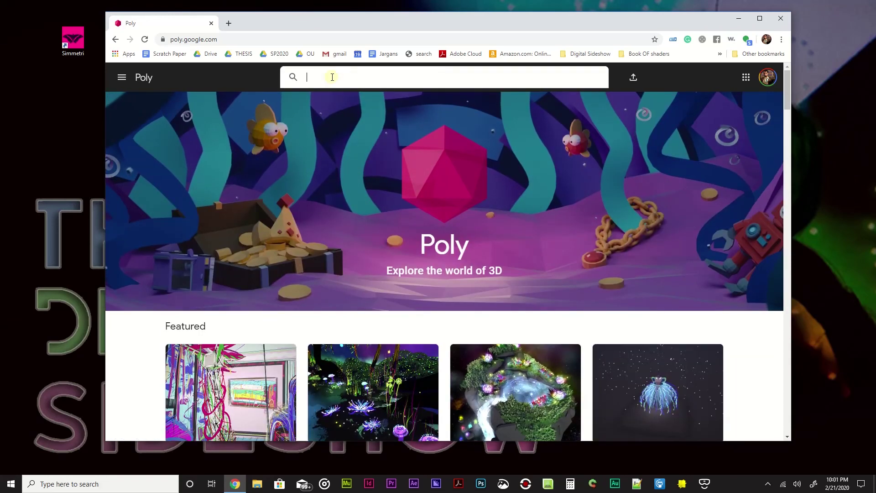
pyautogui.write('punk duck')
pyautogui.press('Return')
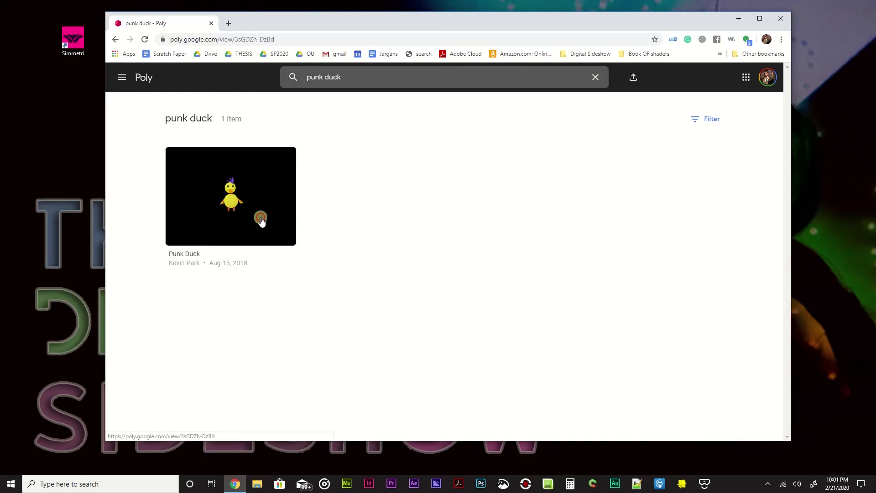
pyautogui.click(260, 219)
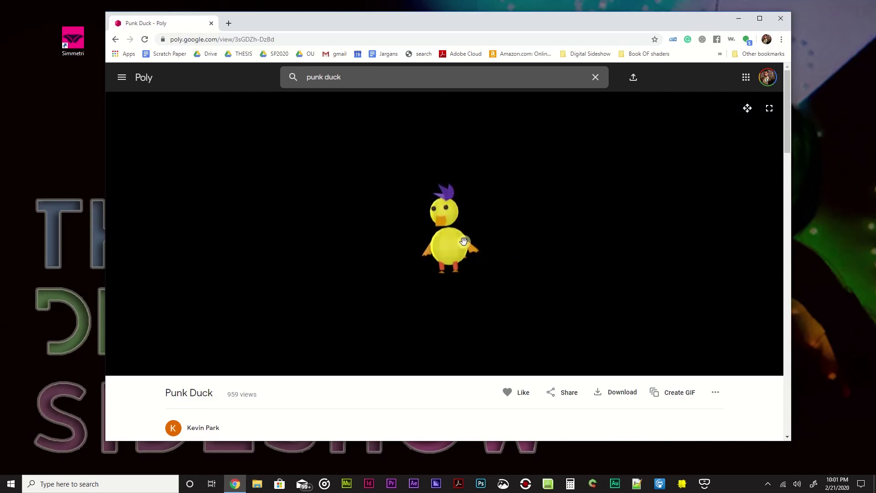
# - Examine the Punk Duck model from several angles and distances in the 3D viewer
pyautogui.moveTo(377, 258); pyautogui.dragTo(510, 208)
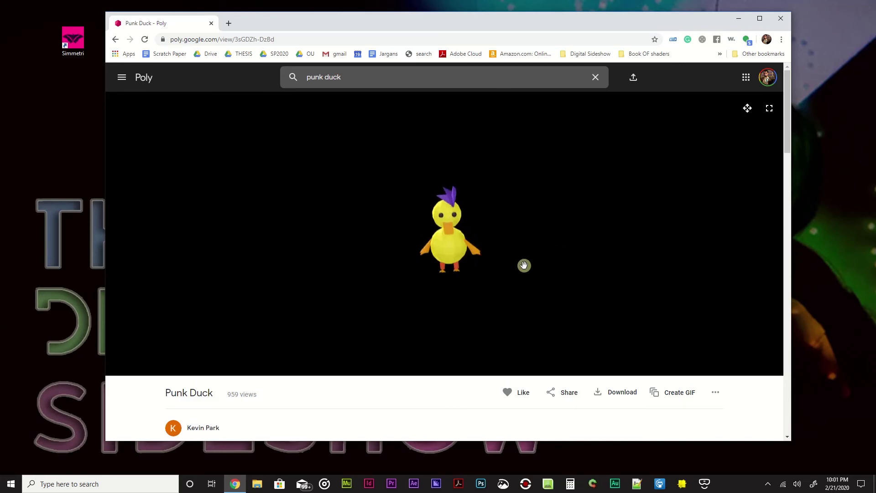
pyautogui.scroll(5, 414, 254)
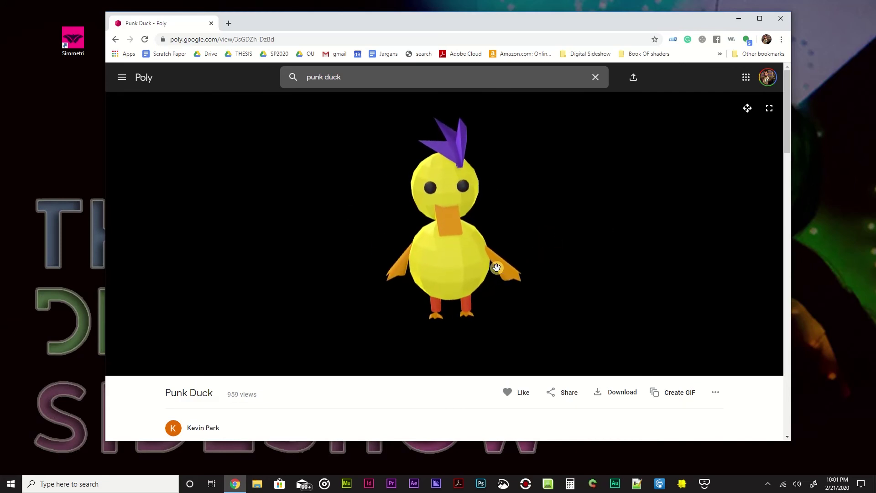
pyautogui.scroll(-3, 496, 267)
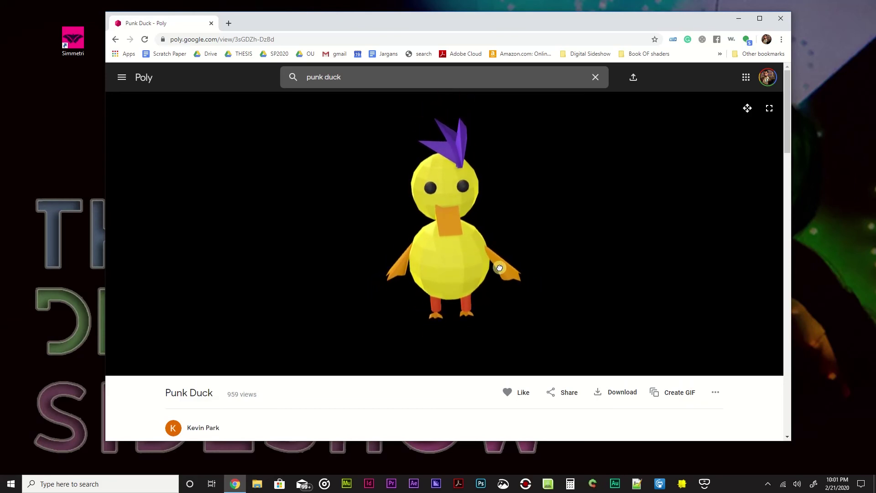
pyautogui.moveTo(539, 263)
pyautogui.mouseDown()
pyautogui.moveTo(508, 265)
pyautogui.moveTo(471, 198)
pyautogui.moveTo(561, 297)
pyautogui.moveTo(587, 239)
pyautogui.moveTo(485, 248)
pyautogui.mouseUp()
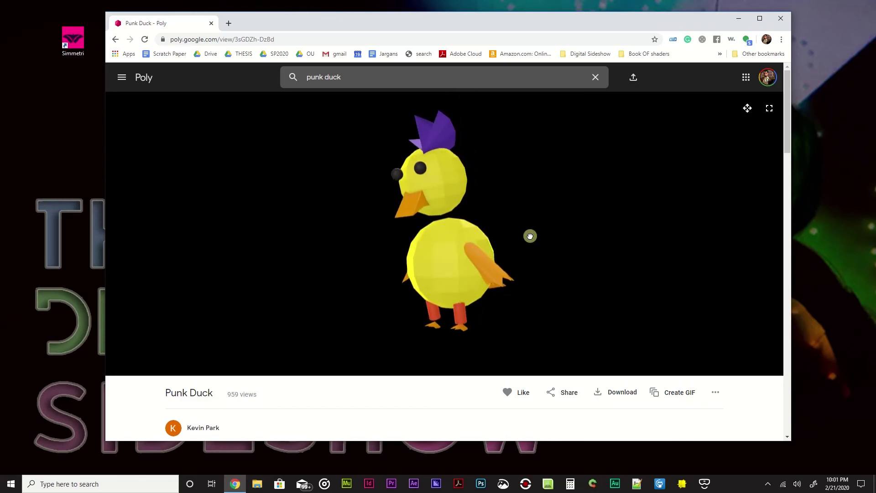
pyautogui.moveTo(530, 236); pyautogui.dragTo(499, 264, button='right')
pyautogui.scroll(-1, 408, 257)
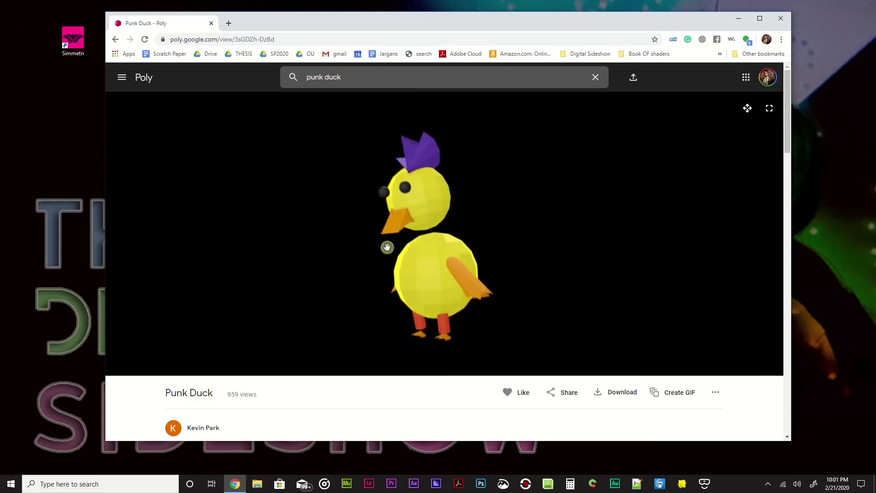
pyautogui.scroll(-5, 388, 248)
pyautogui.moveTo(388, 248); pyautogui.dragTo(428, 253)
pyautogui.scroll(6, 445, 229)
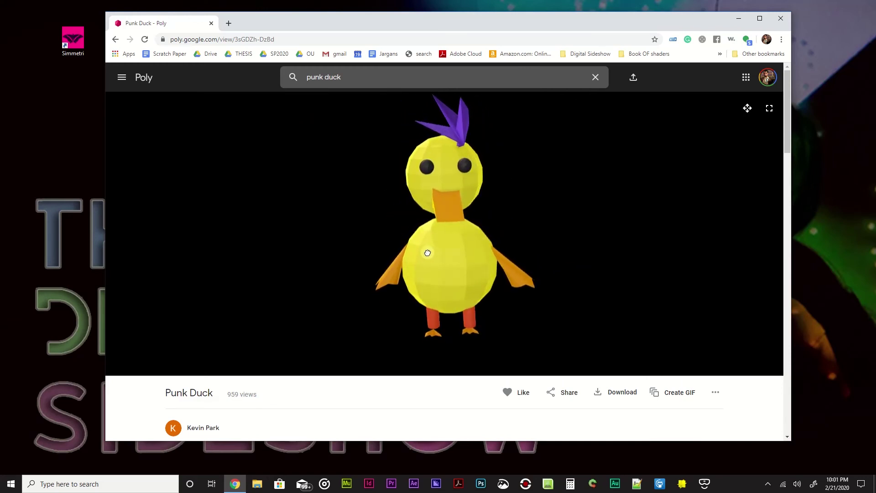
pyautogui.scroll(-3, 428, 253)
# - Read the Punk Duck model's description, author credit and licence details
pyautogui.scroll(-1, 584, 417)
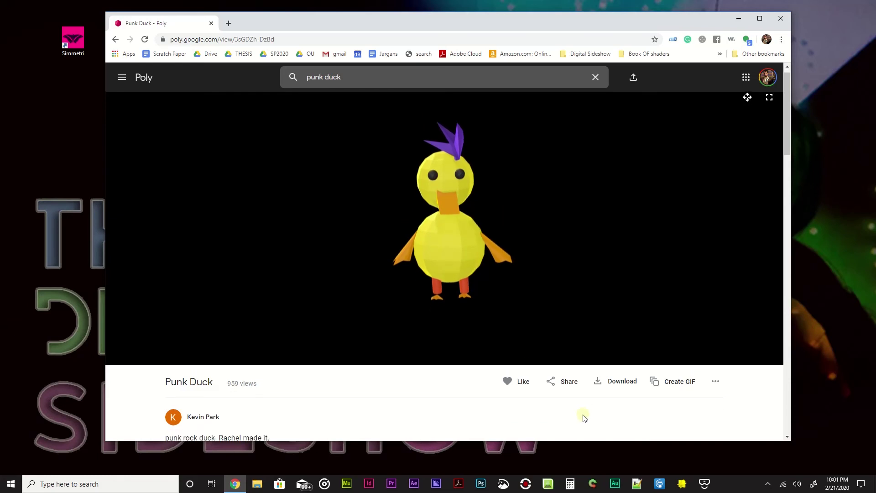
pyautogui.scroll(-2, 584, 417)
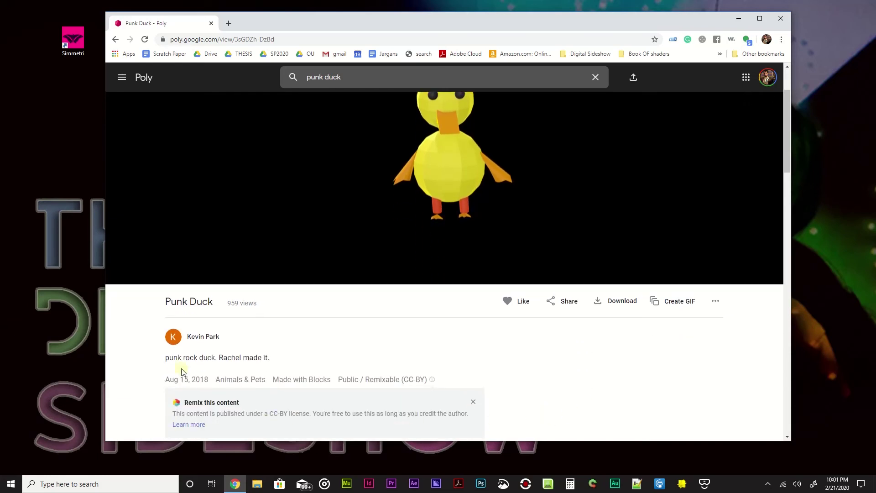
pyautogui.scroll(-1, 193, 422)
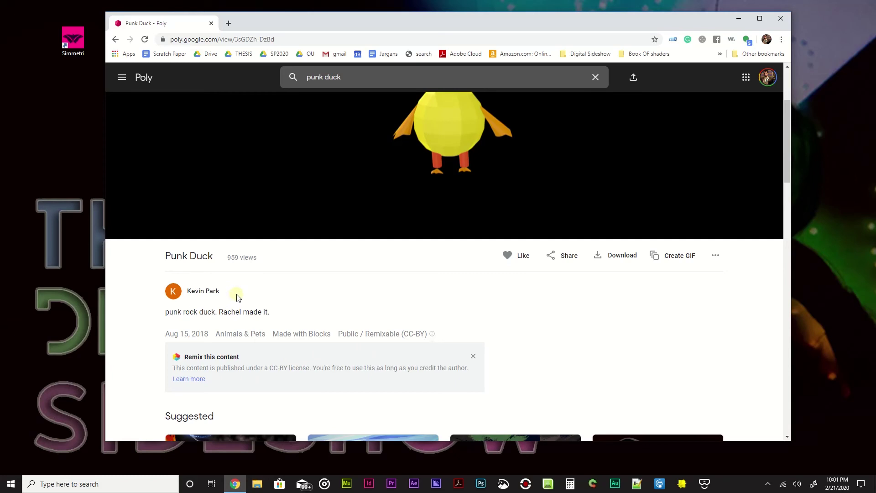
pyautogui.doubleClick(224, 314)
pyautogui.moveTo(277, 315); pyautogui.dragTo(214, 311)
pyautogui.click(333, 326)
# - Download the Punk Duck model as the Original FBX File, accepting the CC-BY licence notice
pyautogui.scroll(2, 333, 325)
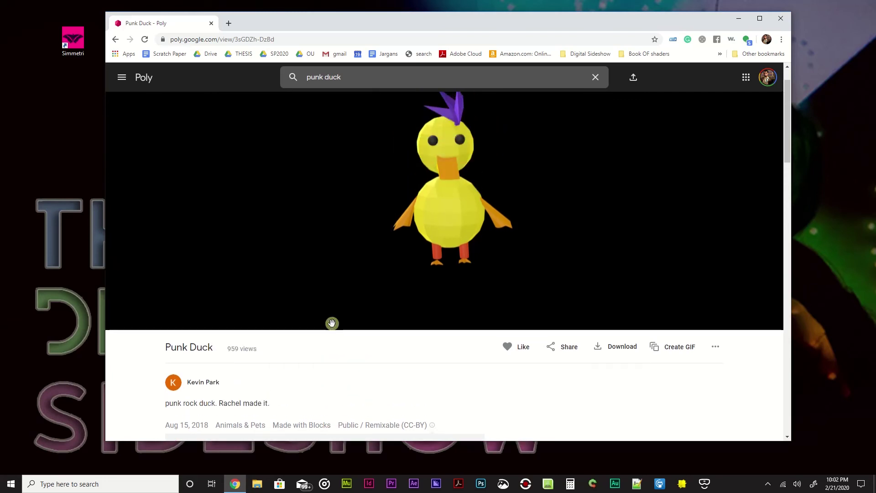
pyautogui.click(626, 348)
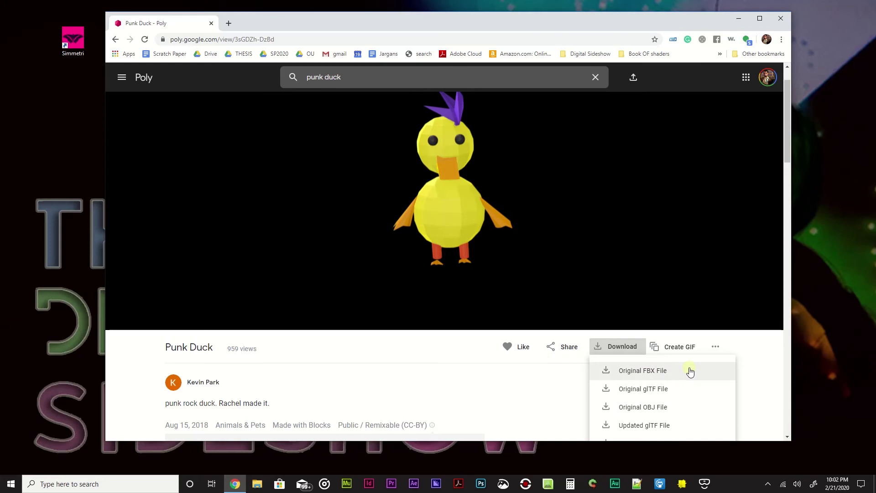
pyautogui.scroll(-2, 688, 371)
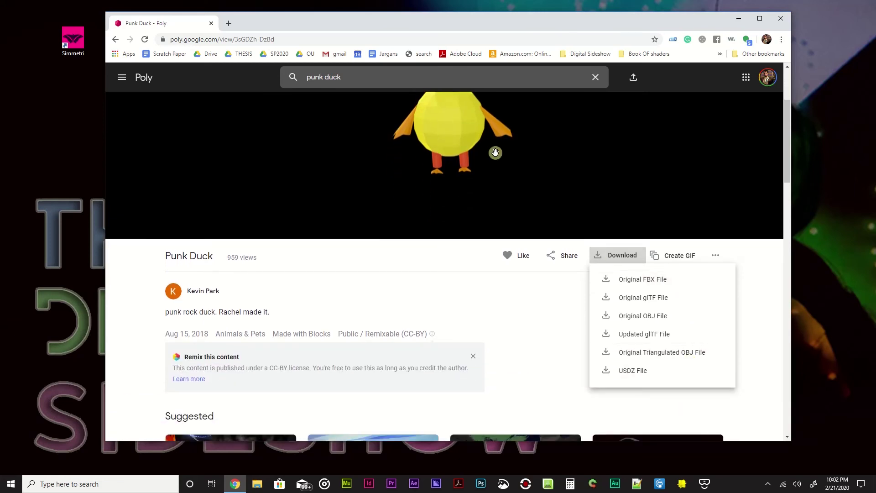
pyautogui.click(665, 285)
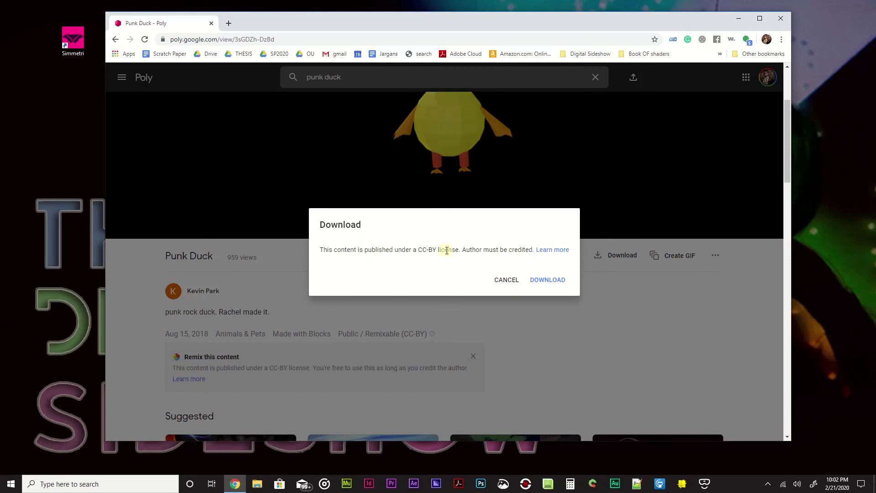
pyautogui.click(542, 284)
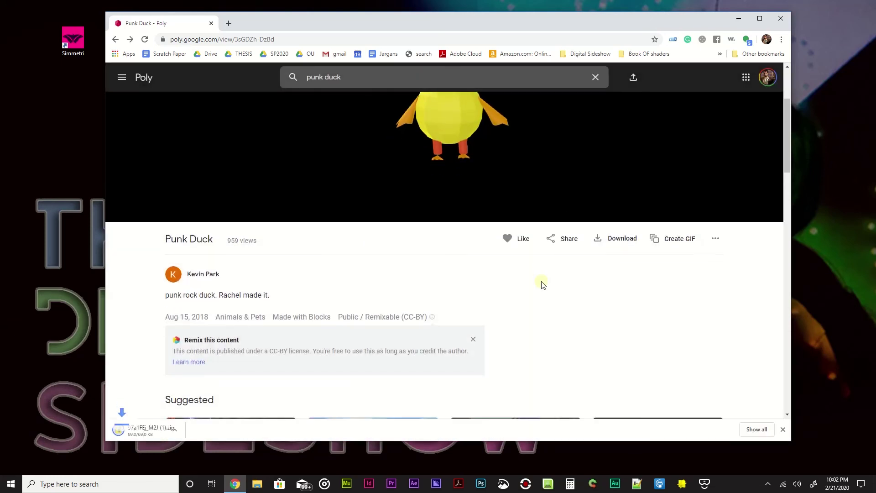
# - Create a new folder named "punk duck" on the desktop
pyautogui.moveTo(396, 29); pyautogui.dragTo(493, 23)
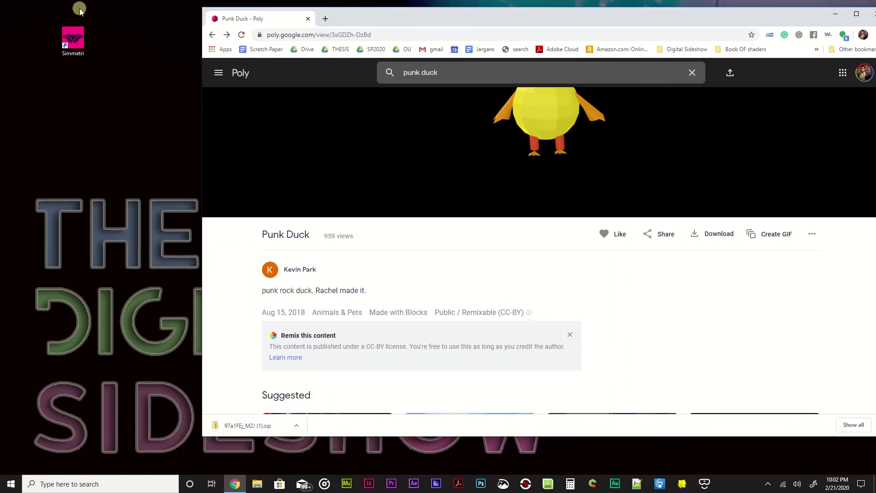
pyautogui.rightClick(103, 82)
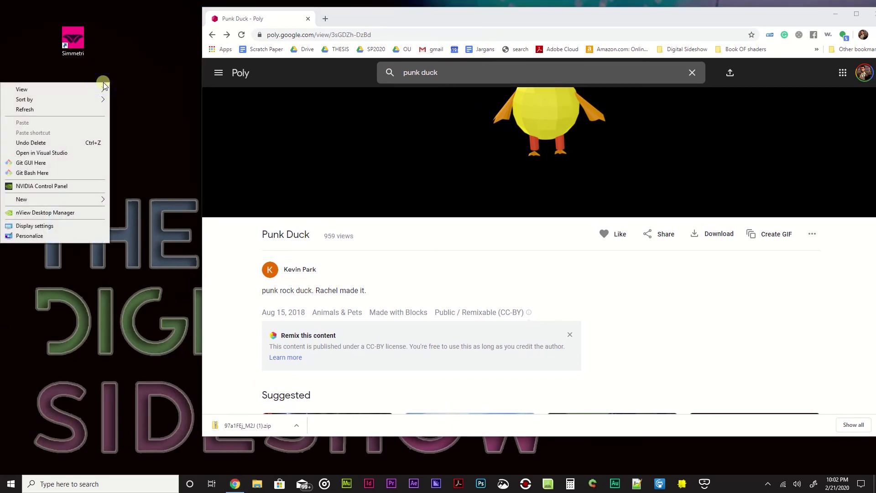
pyautogui.moveTo(84, 199)
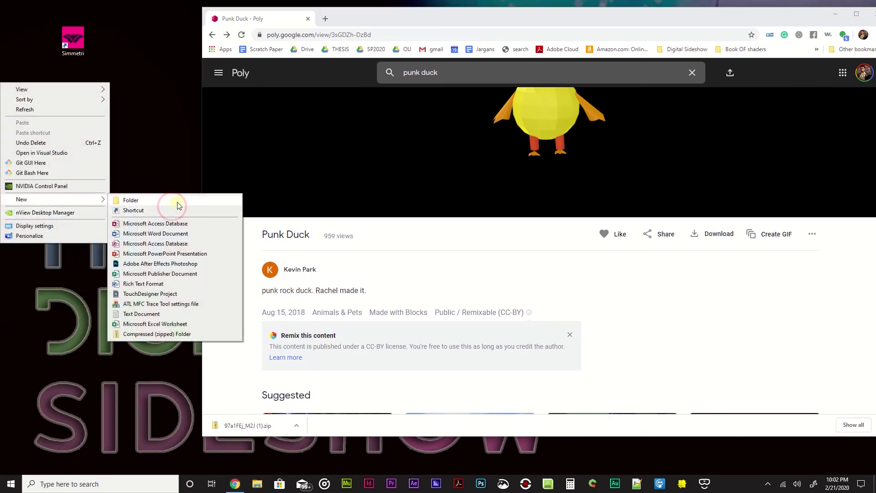
pyautogui.click(177, 200)
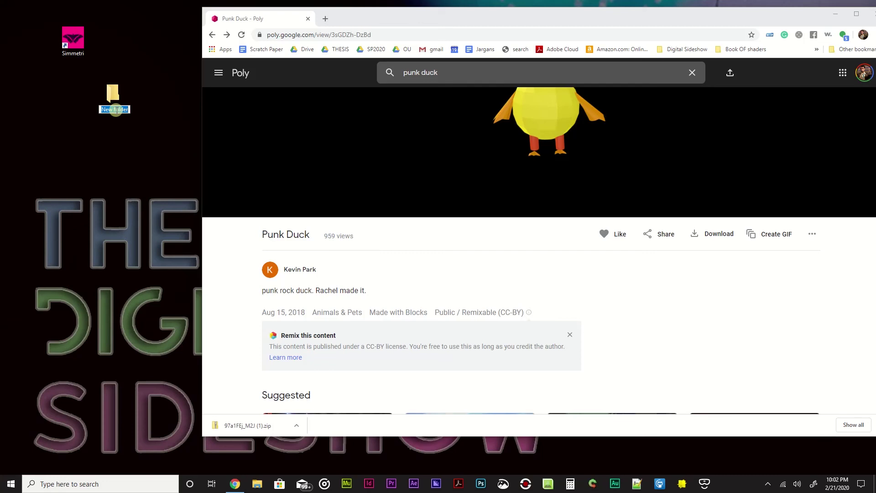
pyautogui.write('punk duck')
pyautogui.click(113, 101)
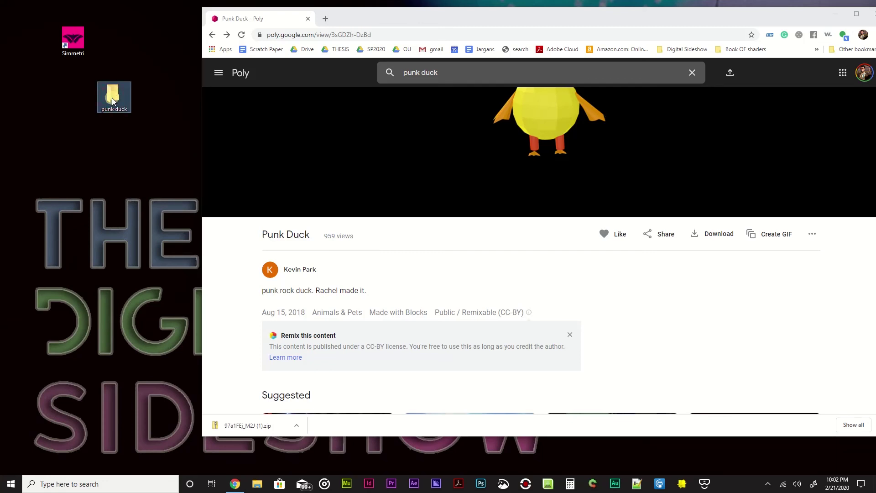
# - Open the punk duck folder and place the downloaded 97a1FEj_M2J (1).zip in it
pyautogui.doubleClick(114, 101)
pyautogui.moveTo(558, 23); pyautogui.dragTo(567, 29)
pyautogui.click(151, 276)
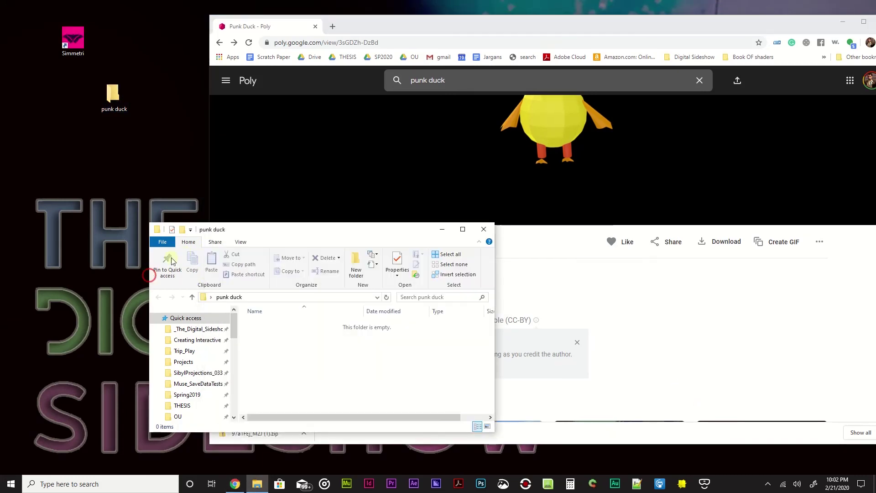
pyautogui.moveTo(288, 232); pyautogui.dragTo(270, 118)
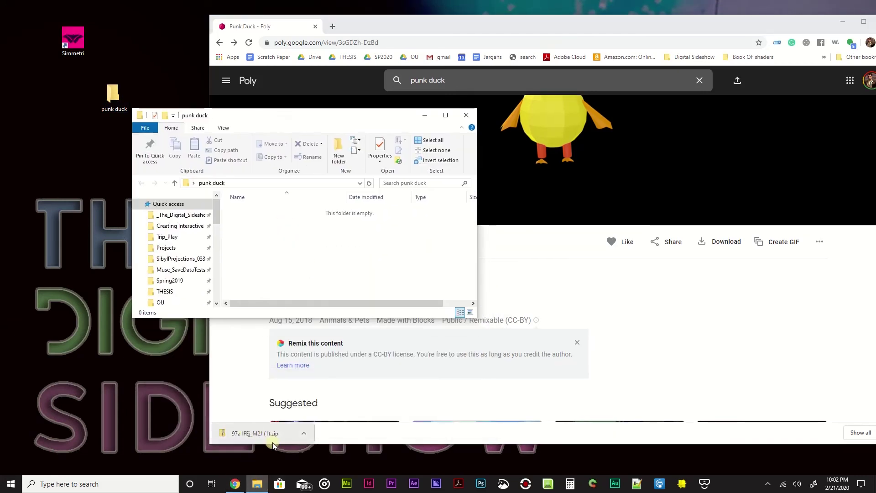
pyautogui.moveTo(269, 436)
pyautogui.mouseDown()
pyautogui.moveTo(168, 273)
pyautogui.moveTo(255, 432)
pyautogui.mouseUp()
pyautogui.moveTo(193, 111); pyautogui.dragTo(108, 141)
pyautogui.moveTo(268, 437); pyautogui.dragTo(228, 299)
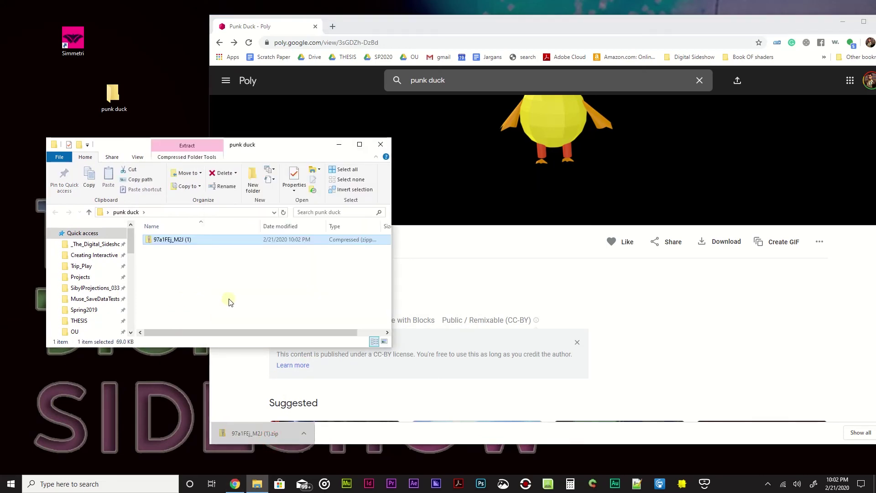
# - Look up the downloaded zip in the Downloads folder in a second File Explorer window, then close that window
pyautogui.rightClick(257, 484)
pyautogui.click(232, 452)
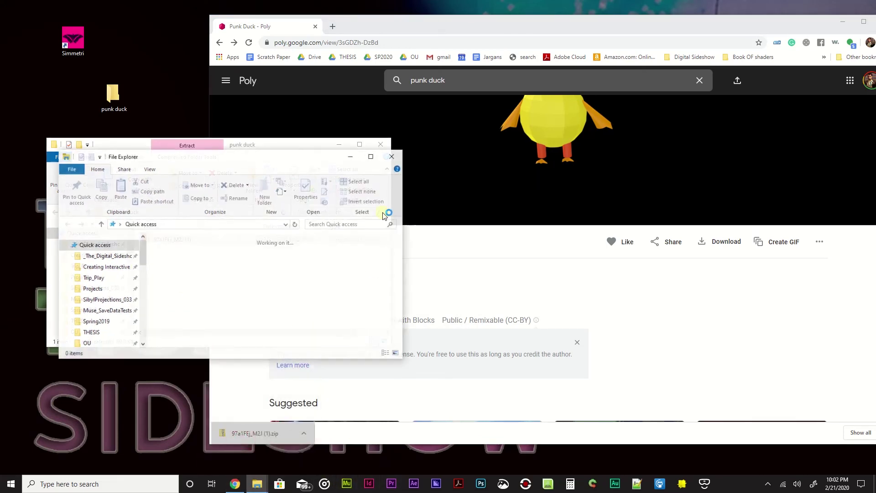
pyautogui.scroll(-1, 101, 306)
pyautogui.scroll(-2, 96, 305)
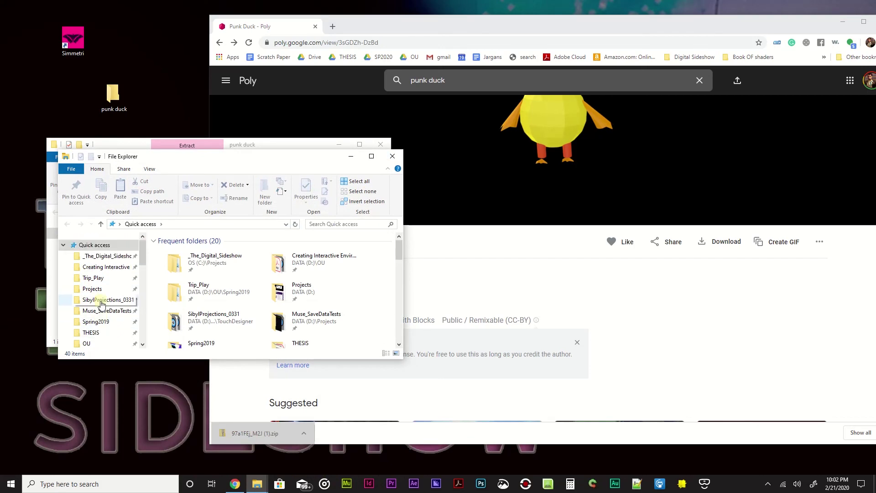
pyautogui.scroll(-2, 92, 304)
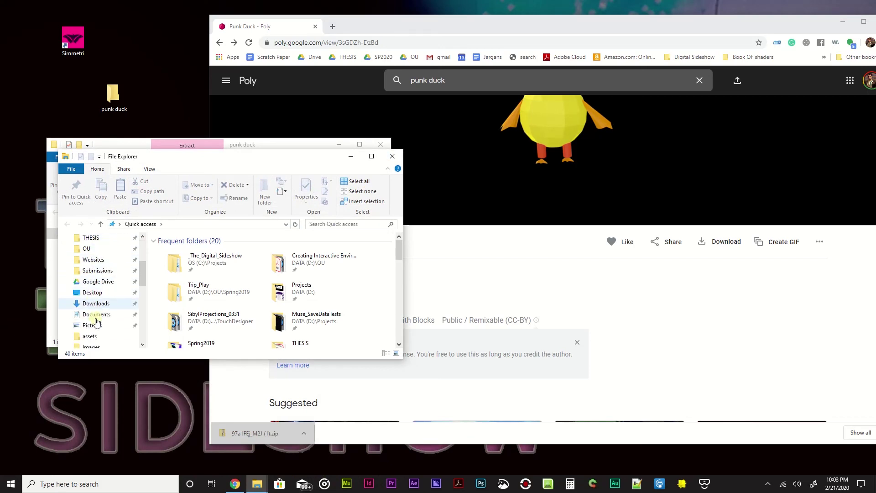
pyautogui.click(95, 304)
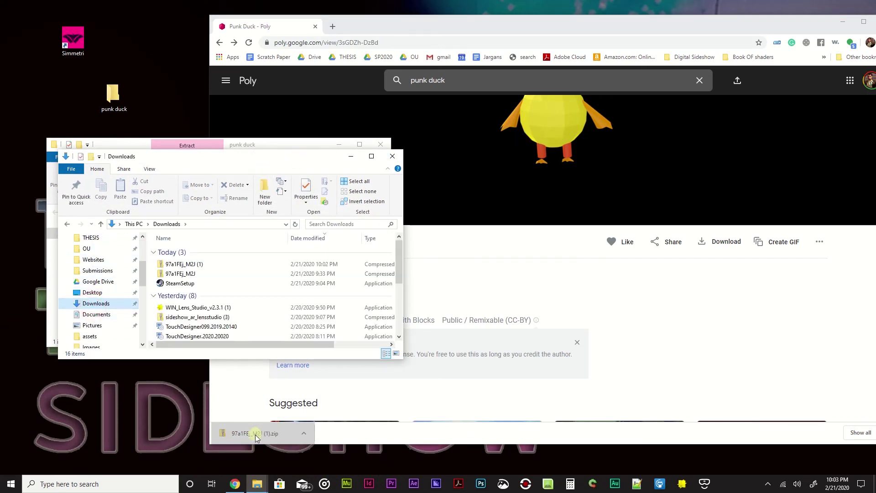
pyautogui.moveTo(276, 167); pyautogui.dragTo(611, 186)
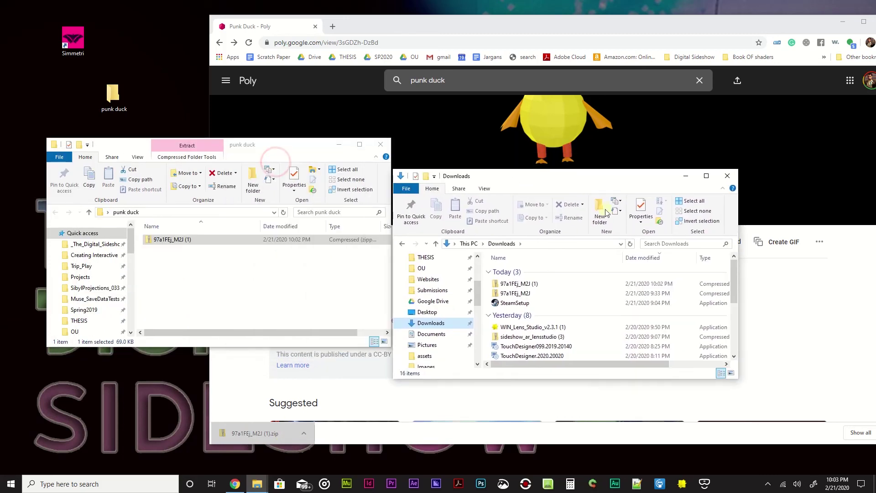
pyautogui.click(727, 176)
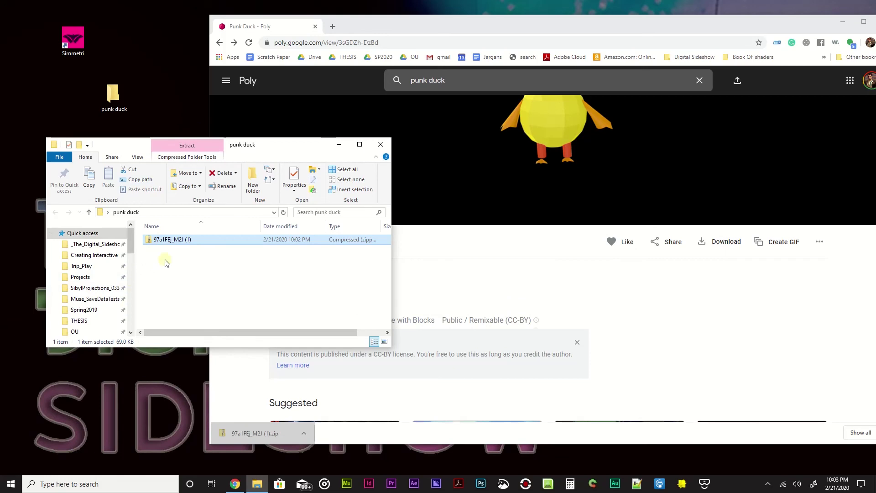
# - Extract 97a1FEj_M2J (1).zip within the punk duck folder, with showing the extracted files when complete turned off
pyautogui.rightClick(178, 244)
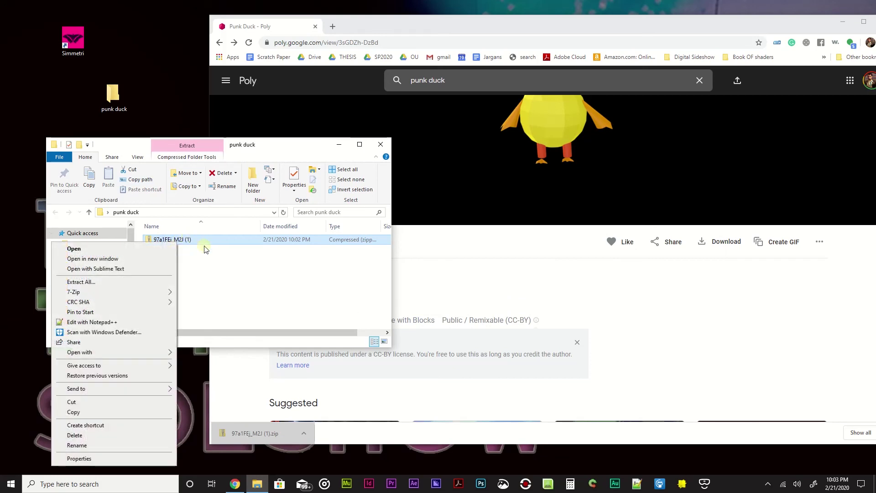
pyautogui.click(151, 283)
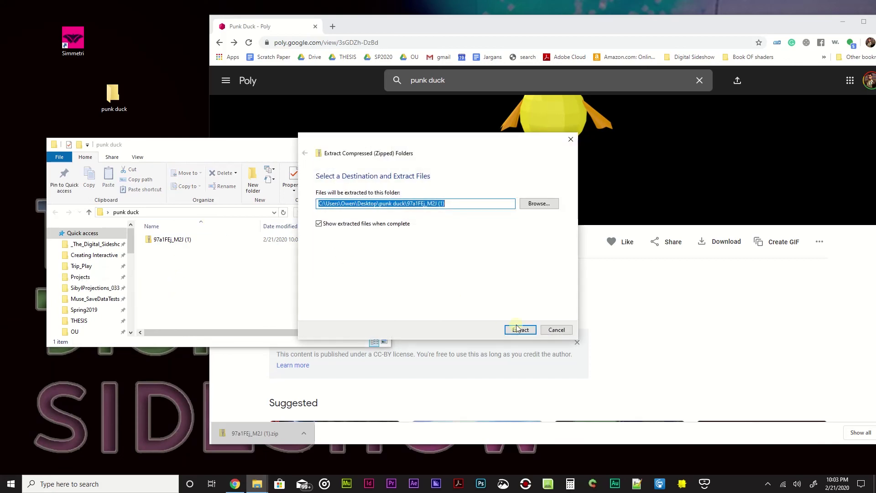
pyautogui.click(385, 225)
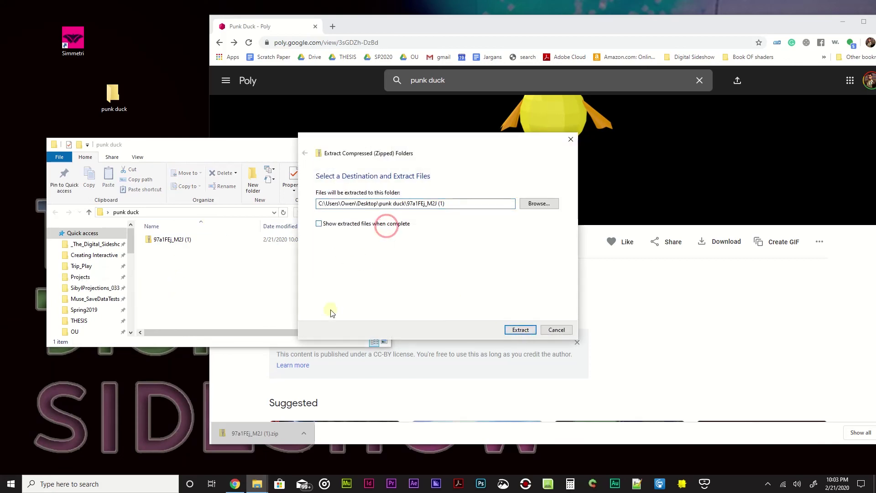
pyautogui.click(514, 330)
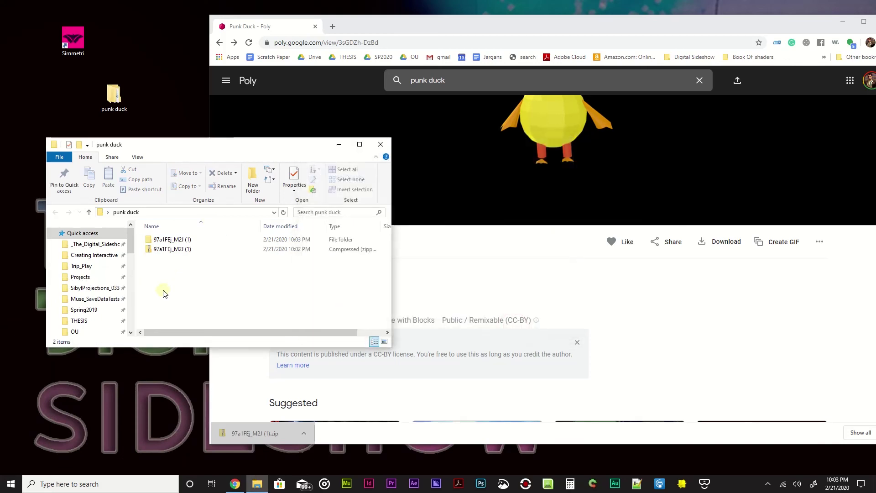
# - Open the extracted 97a1FEj_M2J (1) folder and preview the model file's details
pyautogui.doubleClick(171, 240)
pyautogui.click(163, 240)
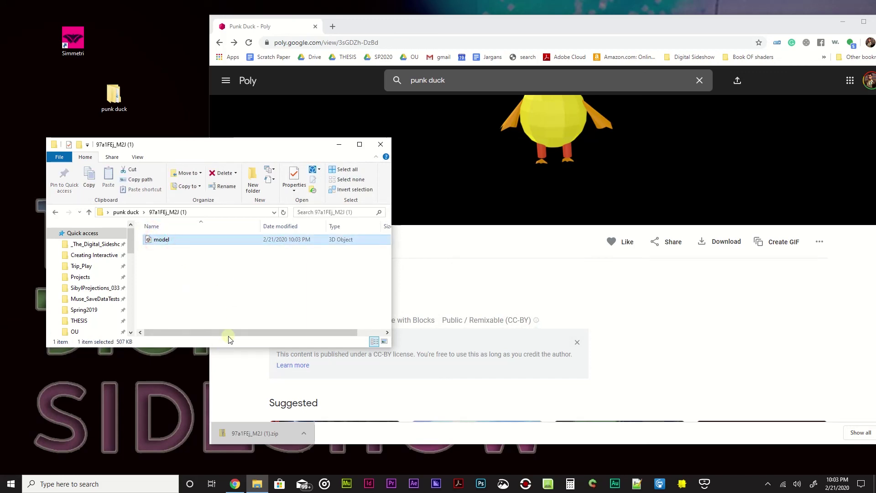
pyautogui.press('space')
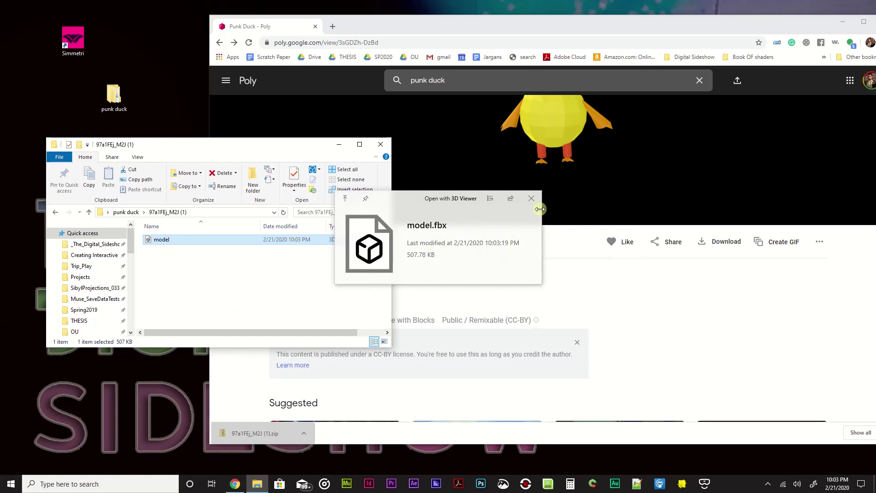
pyautogui.click(531, 198)
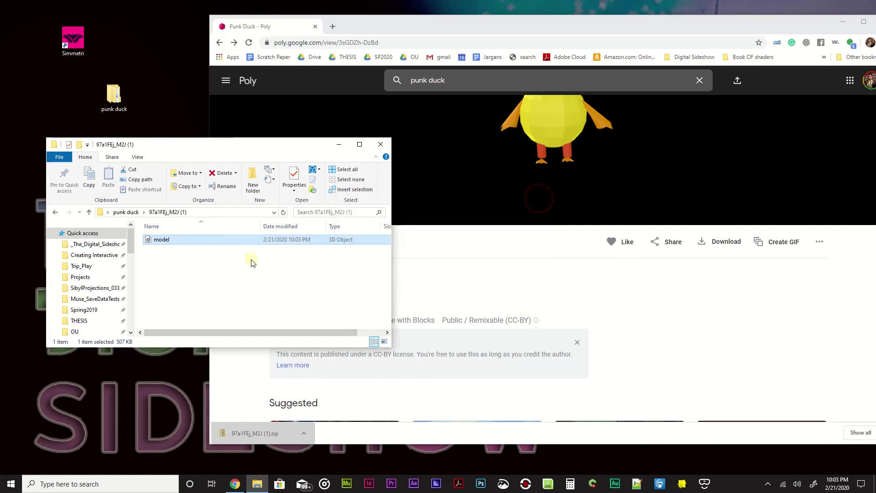
# - Rename the extracted model file as punkDuckModel
pyautogui.click(162, 244)
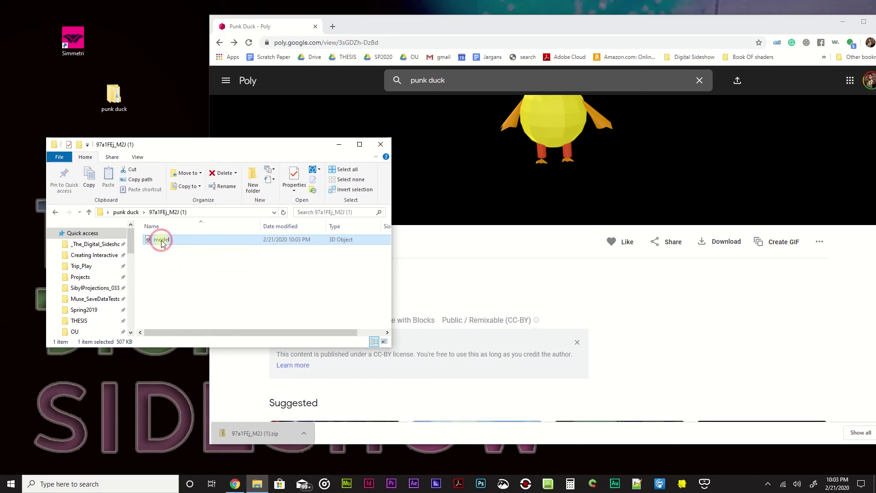
pyautogui.click(147, 283)
pyautogui.rightClick(173, 238)
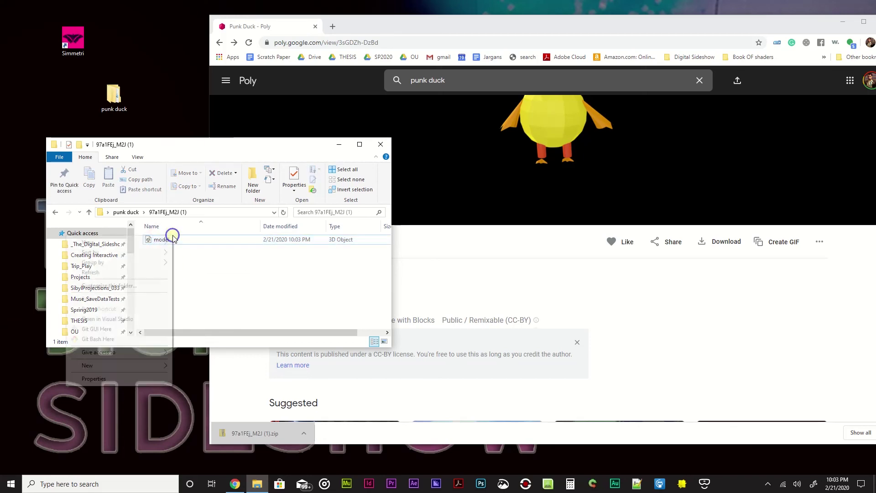
pyautogui.rightClick(179, 245)
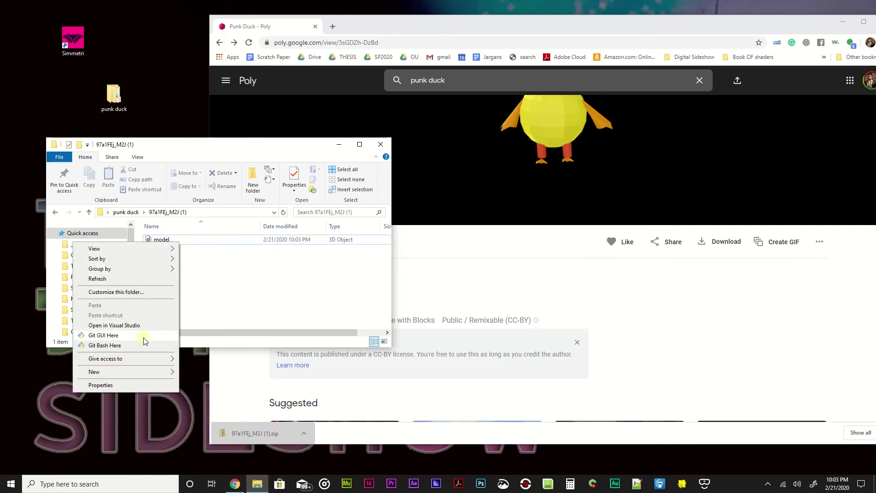
pyautogui.click(245, 298)
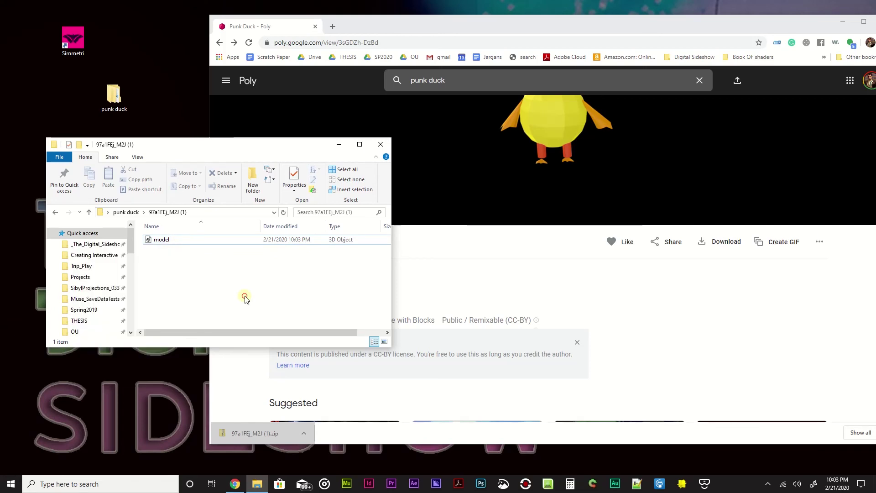
pyautogui.rightClick(159, 241)
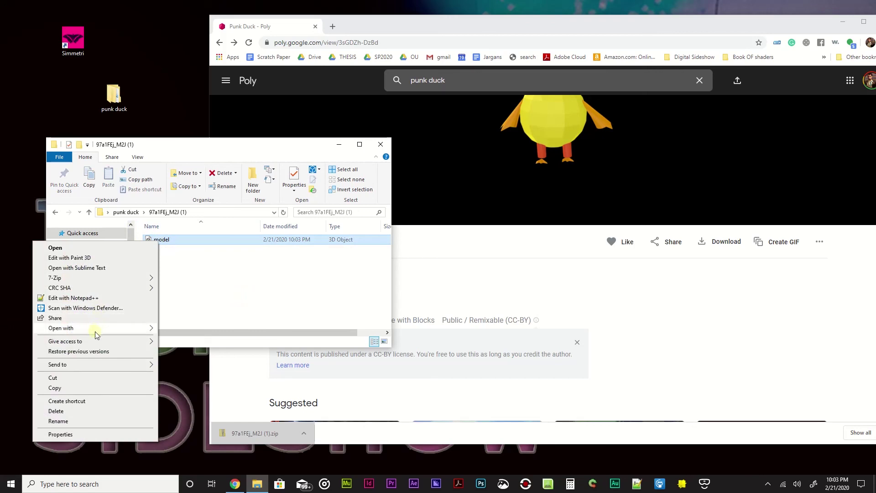
pyautogui.click(94, 419)
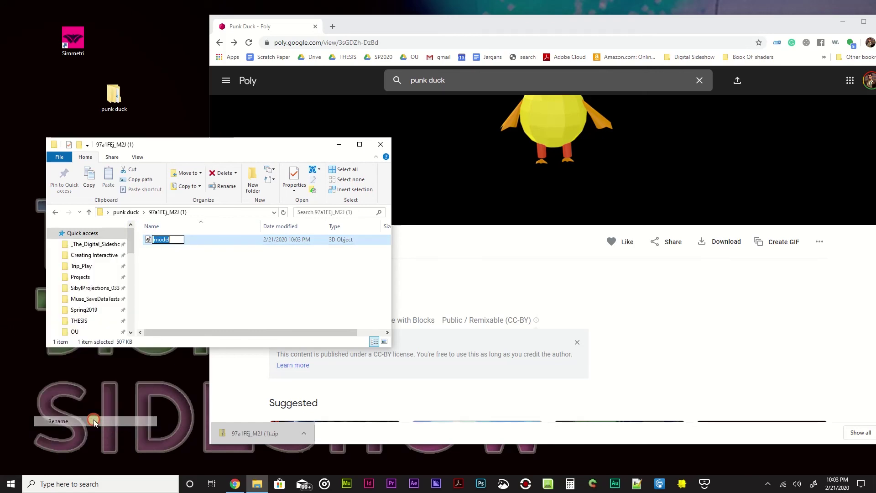
pyautogui.write('punkDuckM')
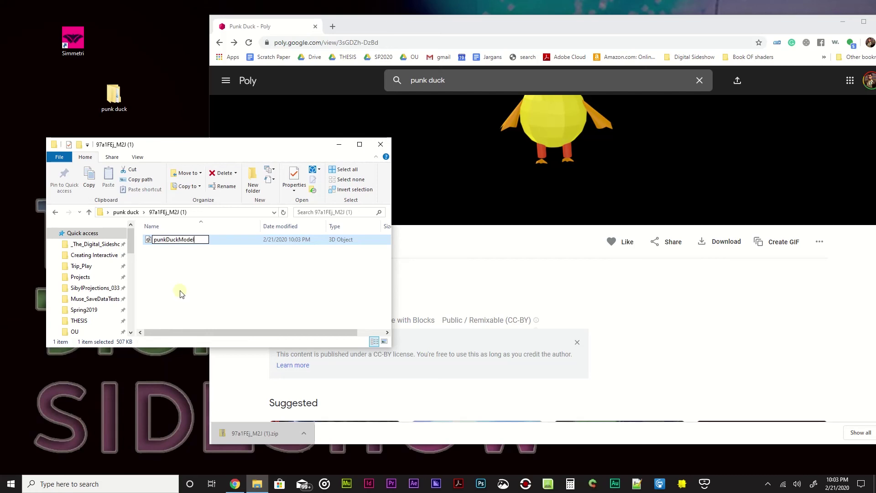
pyautogui.click(234, 250)
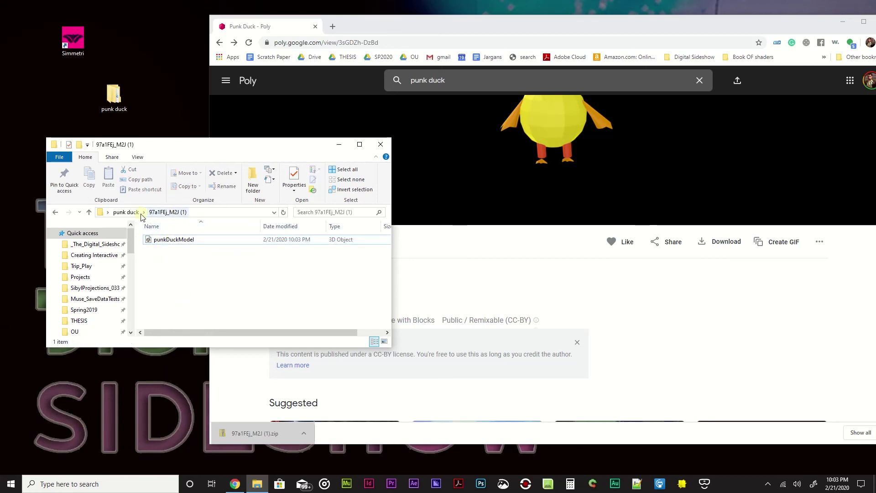
# - Return to the punk duck folder and rename the extracted 97a1FEj_M2J (1) folder as punkDuck
pyautogui.click(124, 212)
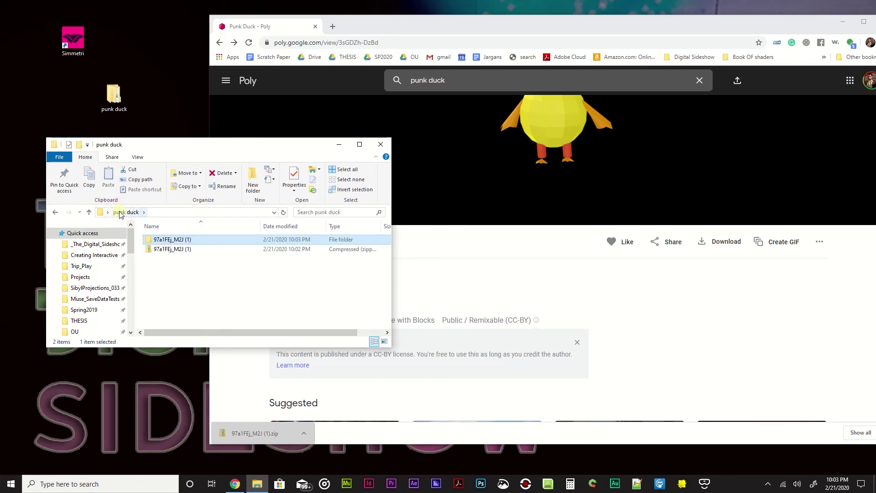
pyautogui.click(165, 240)
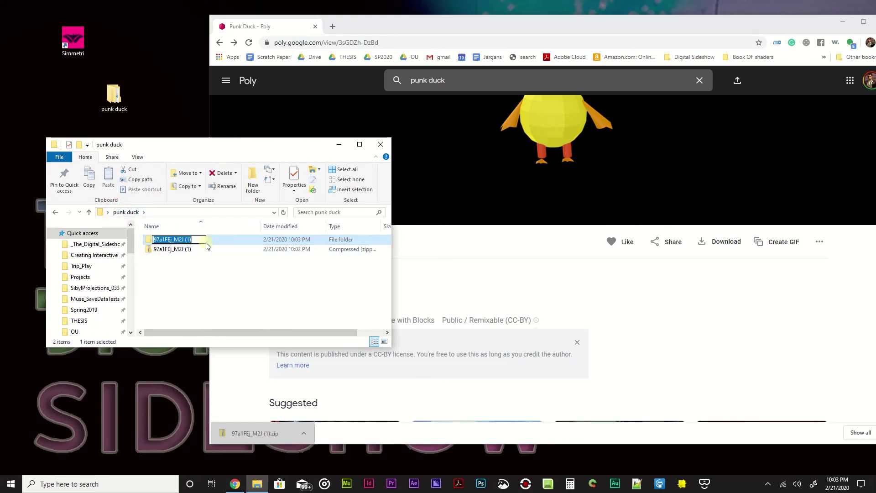
pyautogui.write('punkDuck')
pyautogui.press('Return')
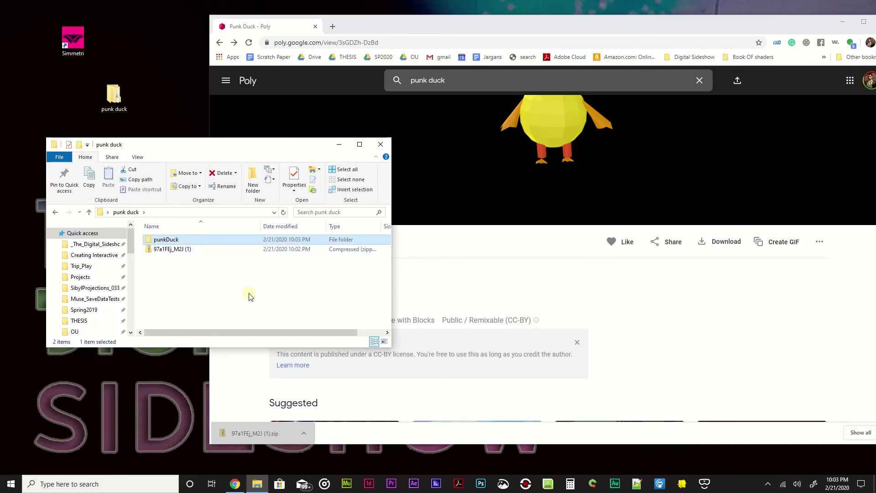
# - Go back to the Poly home page, look over the featured models, and close the browser
pyautogui.moveTo(789, 25); pyautogui.dragTo(732, 25)
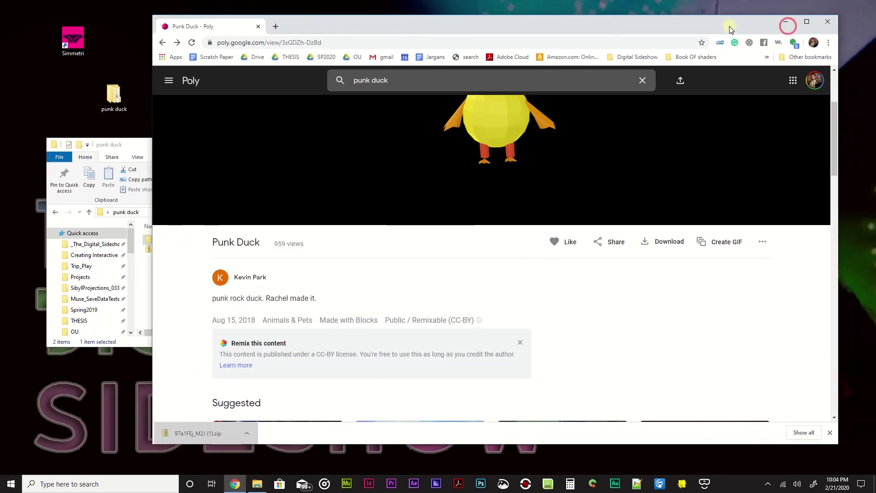
pyautogui.scroll(3, 721, 185)
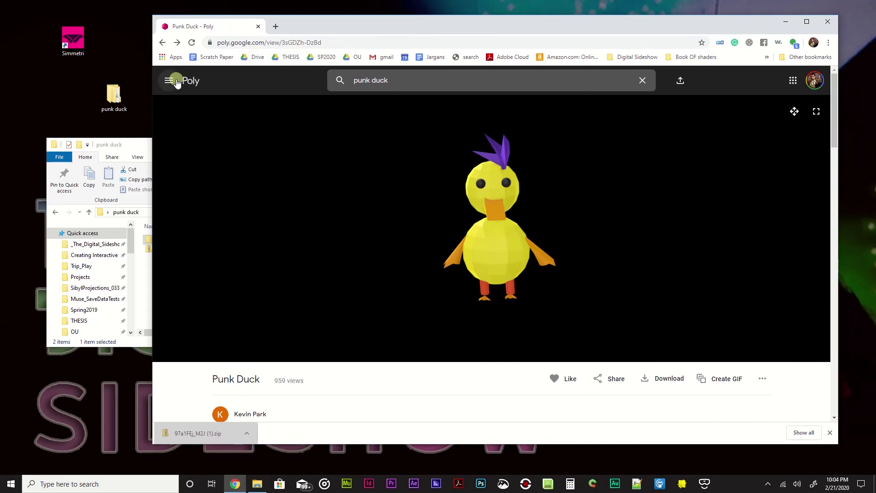
pyautogui.click(163, 44)
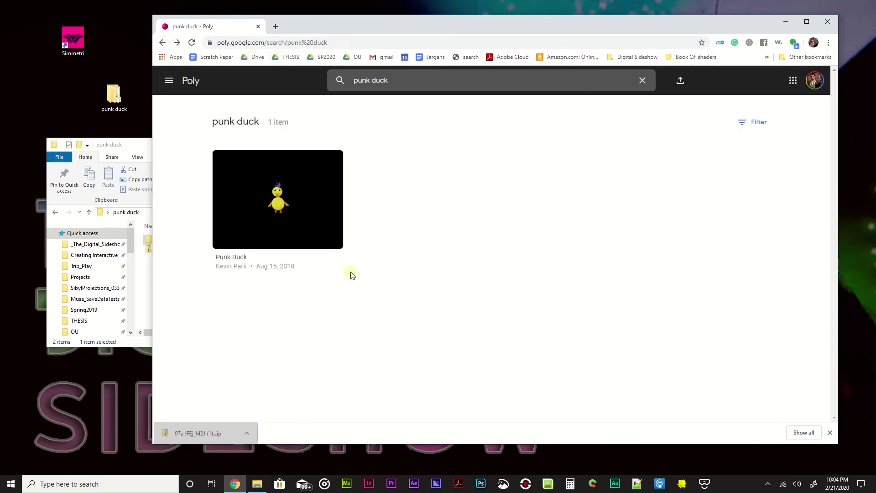
pyautogui.click(162, 43)
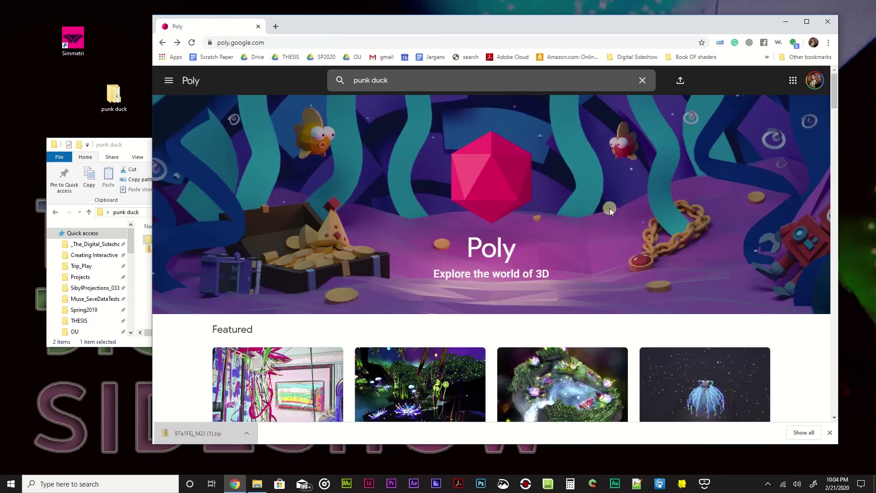
pyautogui.scroll(-5, 610, 208)
pyautogui.scroll(4, 609, 207)
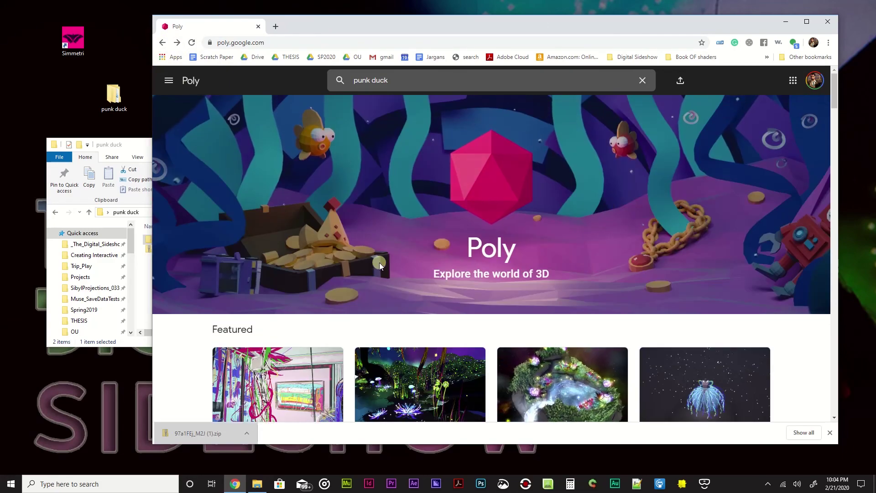
pyautogui.scroll(-5, 508, 331)
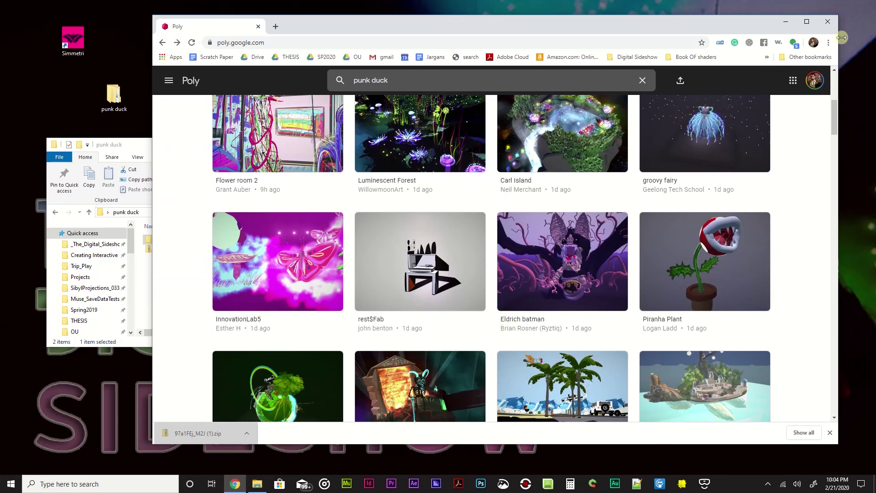
pyautogui.click(829, 23)
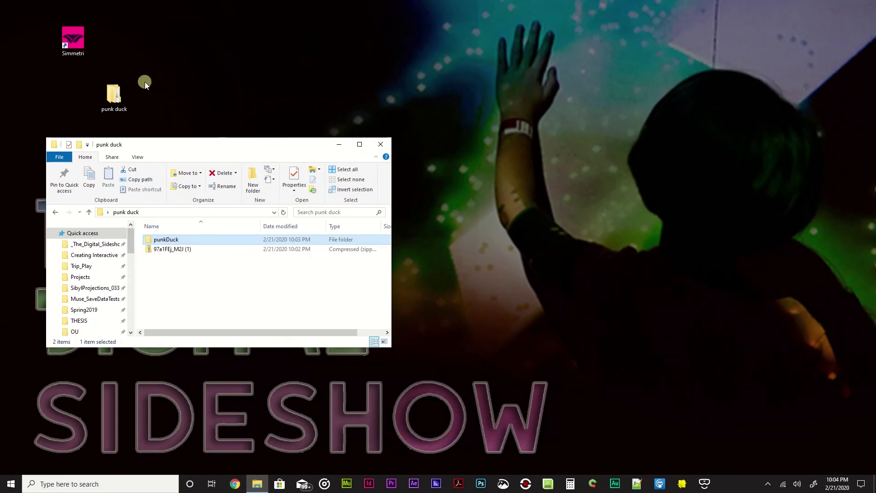
# - Launch Simmetri from the desktop and create a new project from the Empty Planet Surface starting point
pyautogui.doubleClick(67, 37)
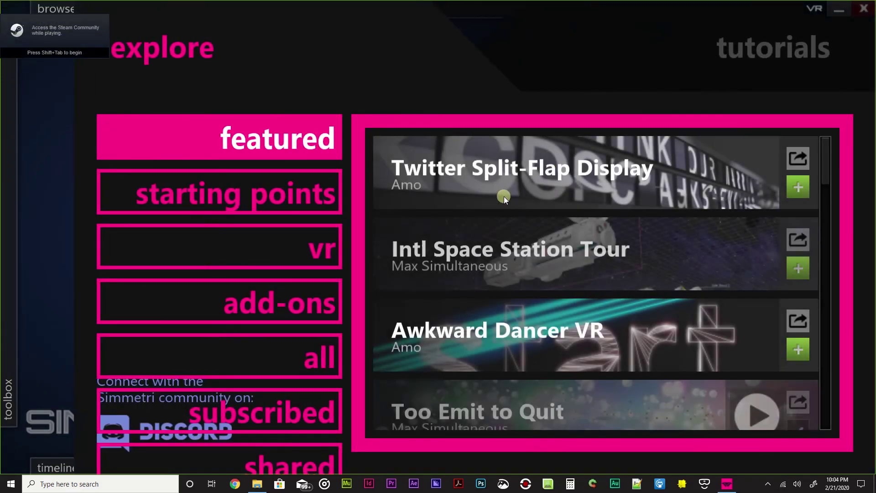
pyautogui.click(50, 124)
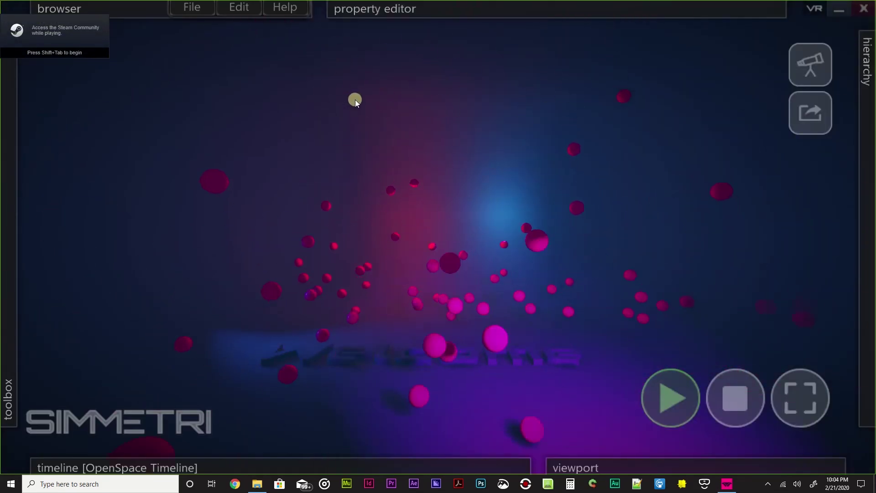
pyautogui.click(195, 12)
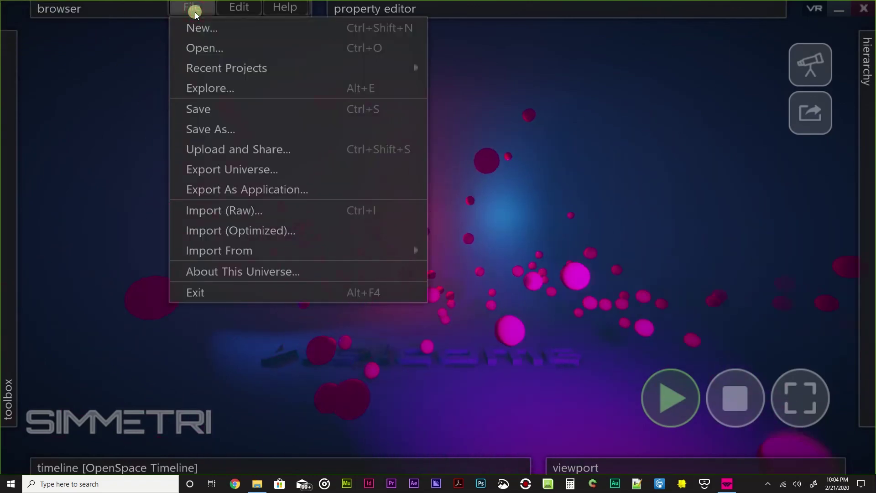
pyautogui.click(196, 26)
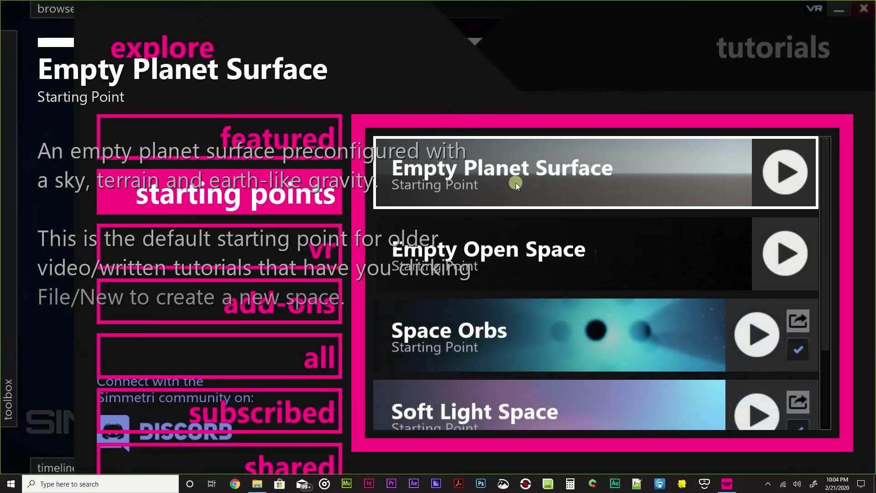
pyautogui.click(803, 174)
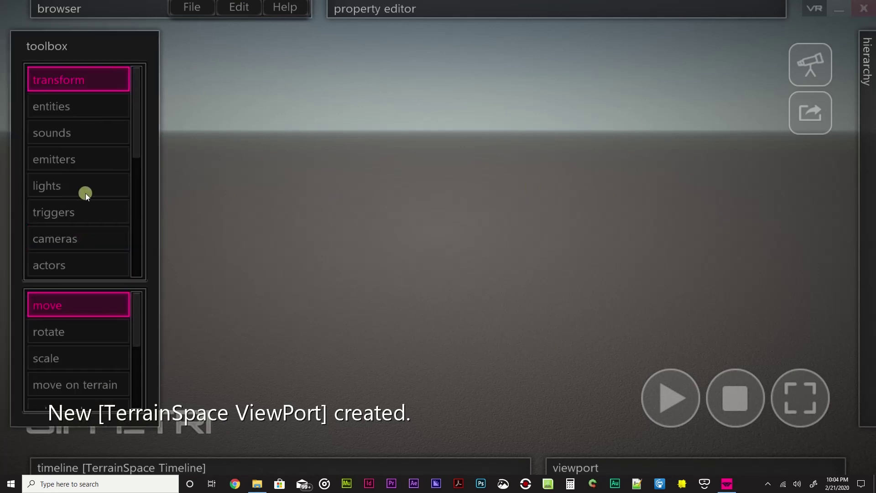
pyautogui.moveTo(868, 399)
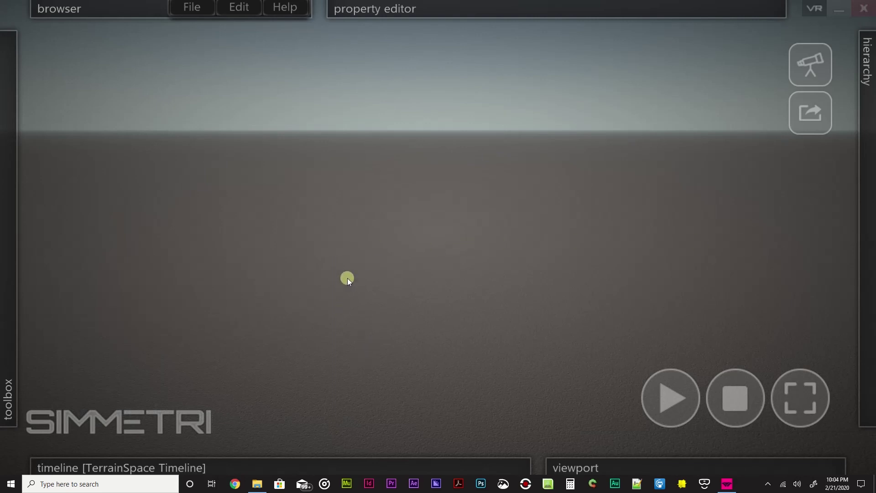
pyautogui.click(181, 7)
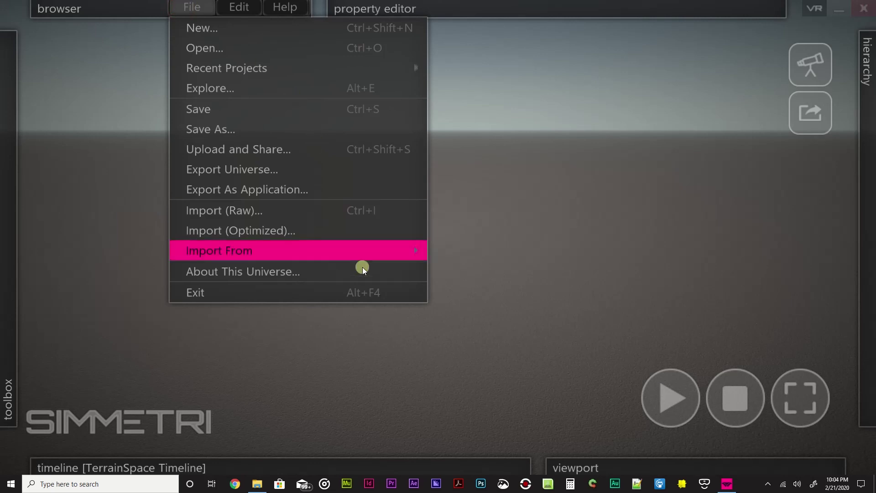
pyautogui.click(665, 204)
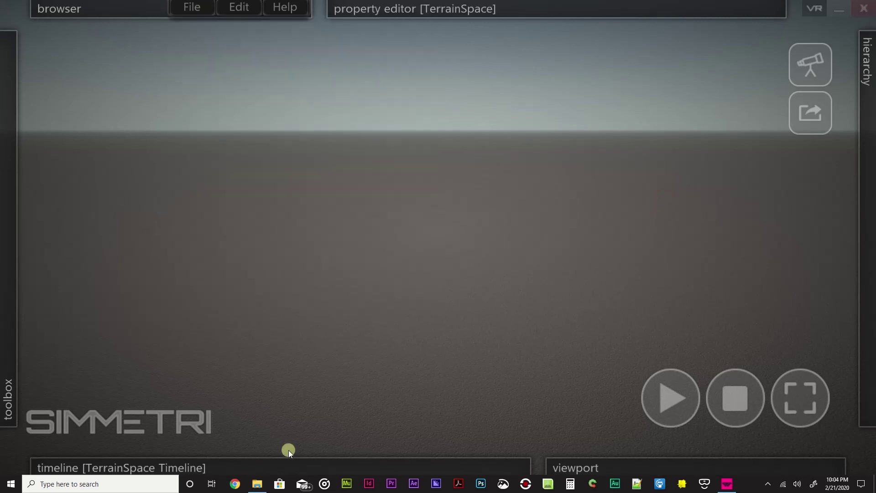
# - Import punkDuckModel from the punkDuck folder in File Explorer into the Simmetri scene
pyautogui.click(257, 484)
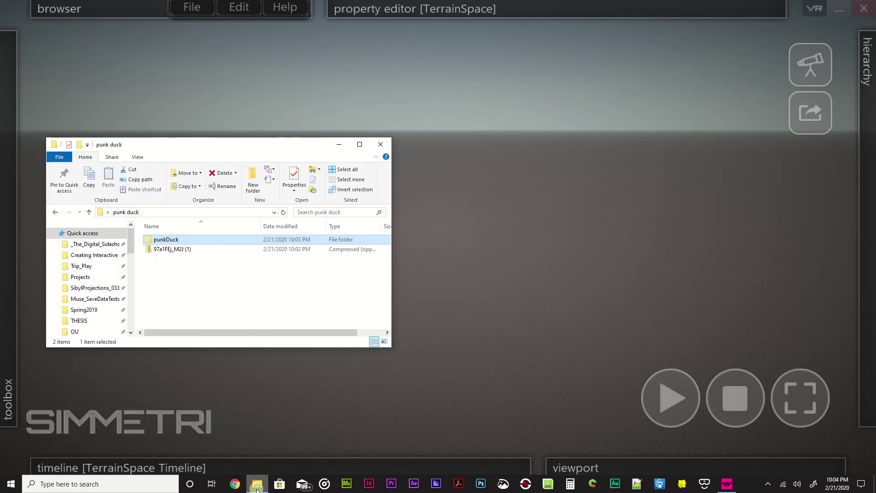
pyautogui.doubleClick(164, 240)
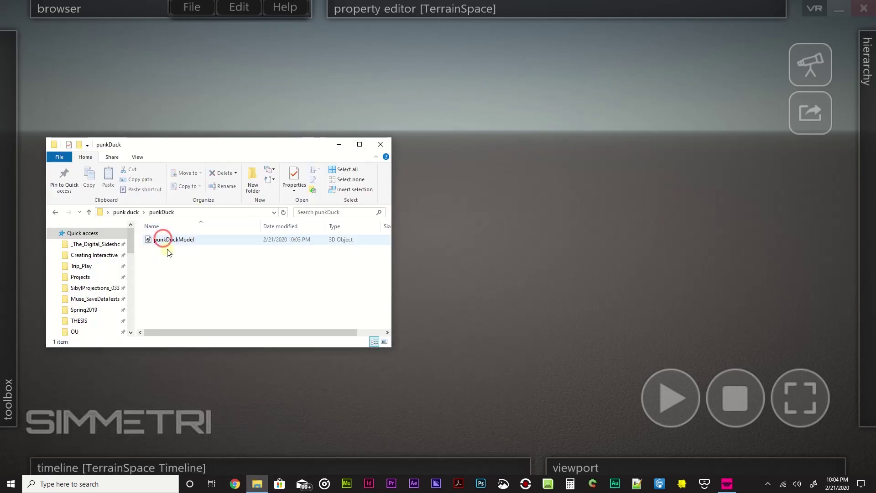
pyautogui.moveTo(172, 239); pyautogui.dragTo(490, 284)
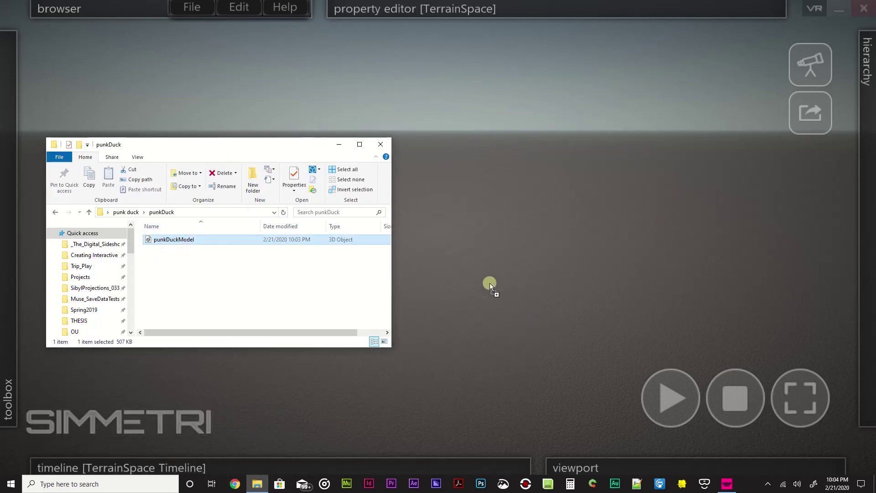
pyautogui.moveTo(488, 188); pyautogui.dragTo(488, 188)
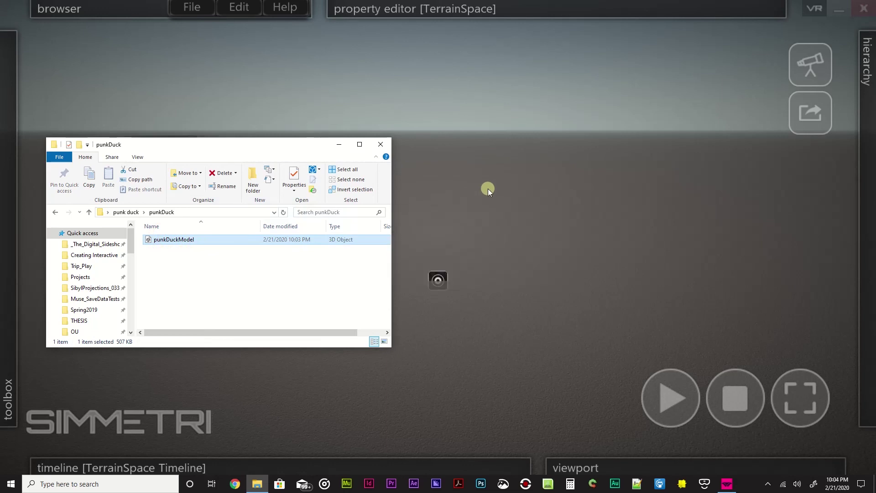
pyautogui.click(489, 188)
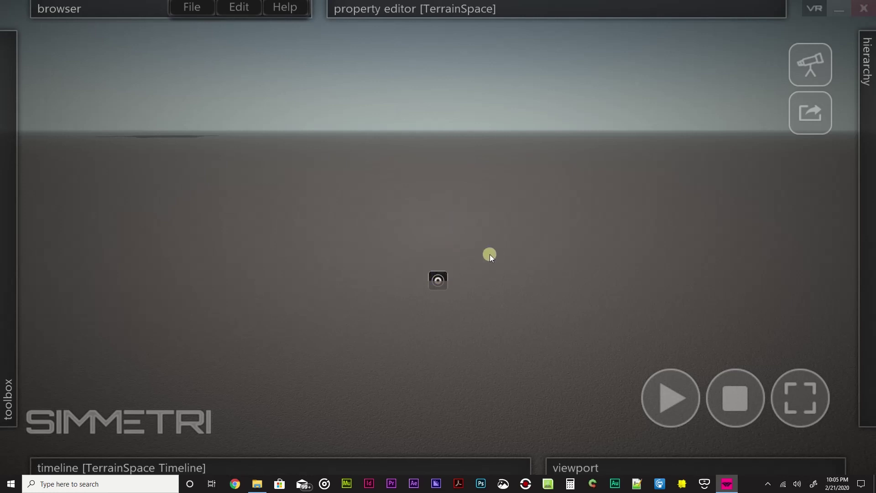
# - Try moving the imported duck model within the terrain scene and undo the moves
pyautogui.moveTo(438, 273); pyautogui.dragTo(443, 245)
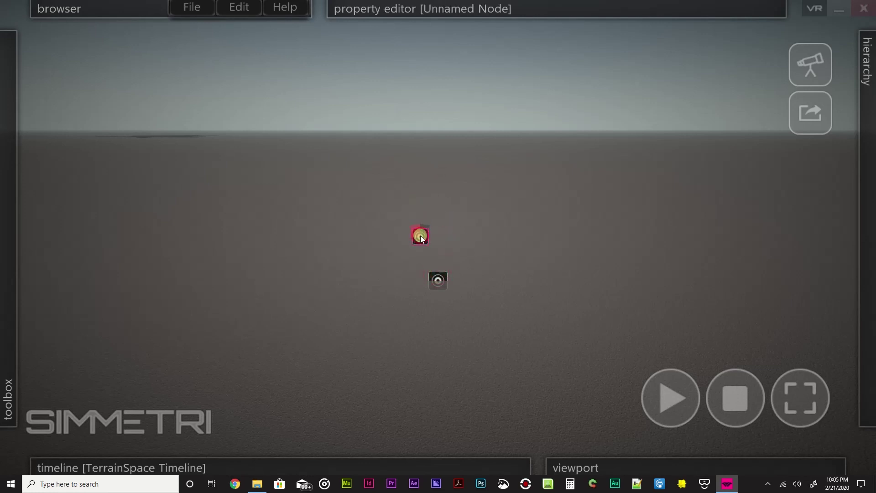
pyautogui.moveTo(435, 278); pyautogui.dragTo(466, 250)
pyautogui.hotkey('ctrl', 'z')
pyautogui.hotkey('ctrl', 'z')
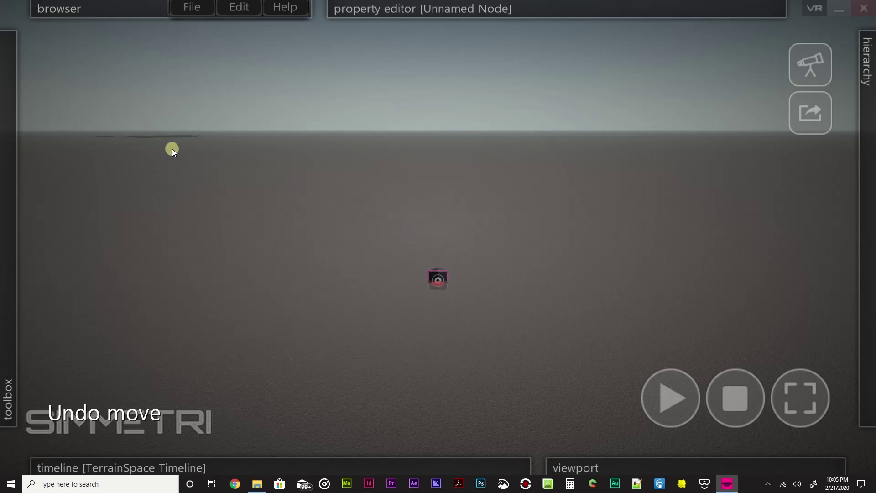
# - Navigate through the terrain scene to locate the imported duck model and view it up close from the front
pyautogui.moveTo(176, 149); pyautogui.dragTo(16, 107, button='right')
pyautogui.moveTo(438, 238); pyautogui.dragTo(246, 197, button='right')
pyautogui.moveTo(413, 144); pyautogui.dragTo(402, 73, button='right')
pyautogui.moveTo(438, 238); pyautogui.dragTo(420, 205, button='right')
pyautogui.moveTo(438, 237); pyautogui.dragTo(410, 147, button='right')
pyautogui.moveTo(538, 297); pyautogui.dragTo(438, 237, button='right')
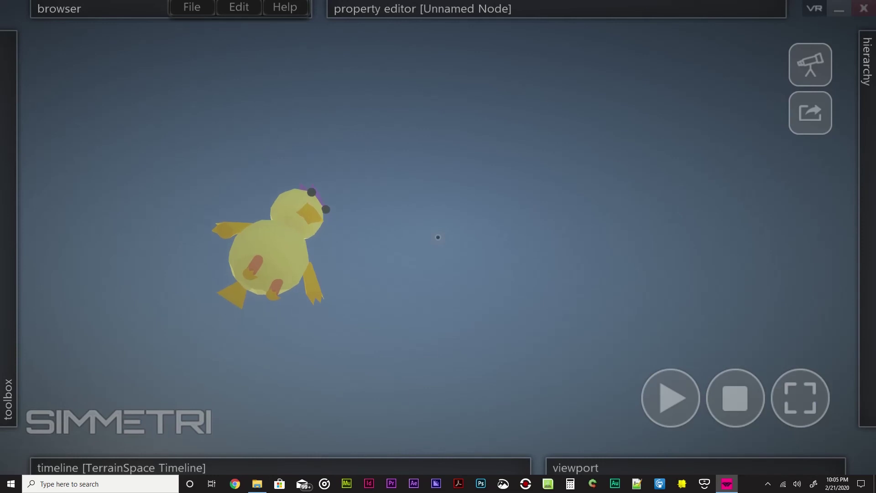
pyautogui.moveTo(438, 238); pyautogui.dragTo(438, 237, button='right')
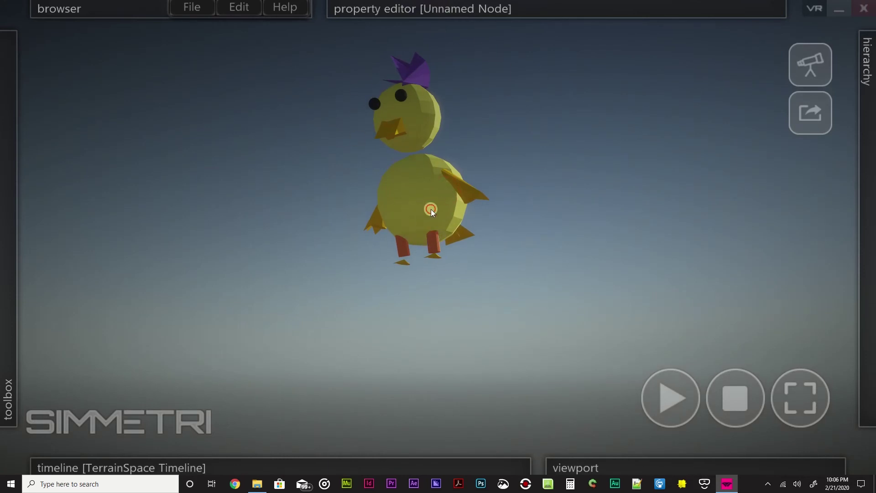
pyautogui.moveTo(360, 225); pyautogui.dragTo(375, 215, button='right')
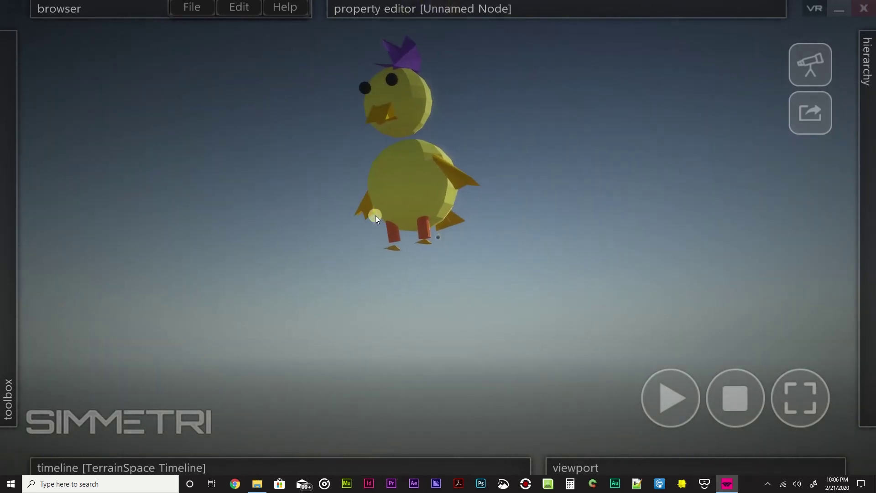
# - Expand the first Unnamed Node in the hierarchy, try moving the duck's body mesh, and undo the move
pyautogui.click(866, 170)
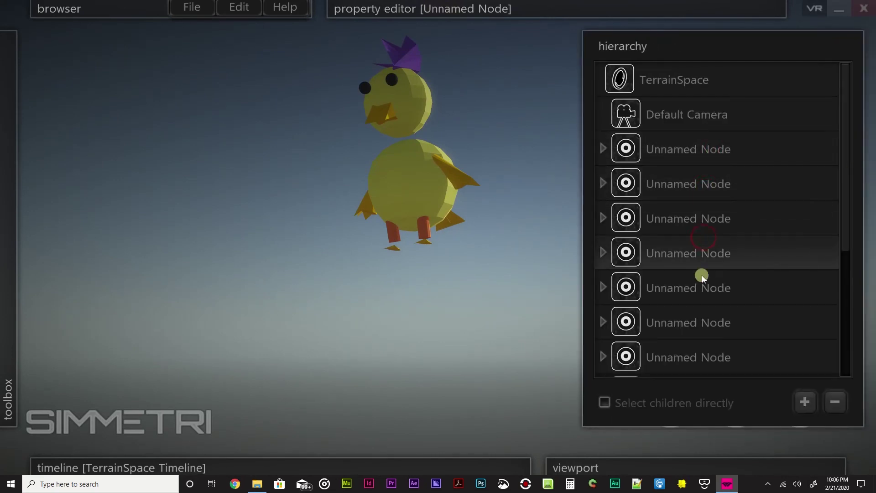
pyautogui.click(680, 195)
pyautogui.click(603, 148)
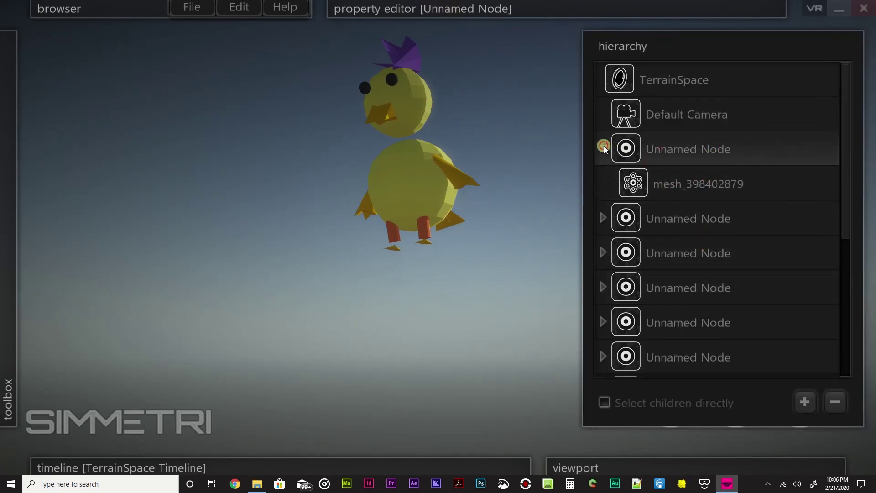
pyautogui.click(683, 189)
pyautogui.click(603, 147)
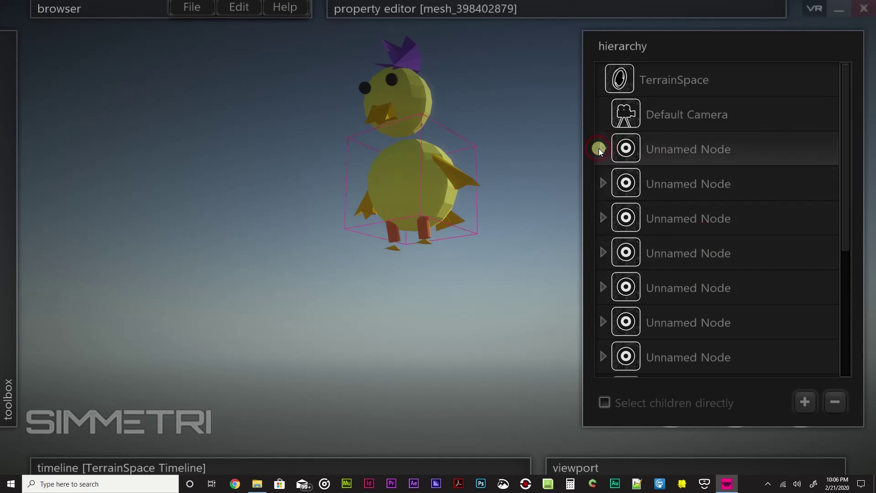
pyautogui.click(603, 148)
pyautogui.click(671, 181)
pyautogui.moveTo(412, 160); pyautogui.dragTo(447, 157)
pyautogui.hotkey('ctrl', 'z')
# - Expand the second Unnamed Node, try moving the duck's head mesh, and undo the move
pyautogui.click(603, 218)
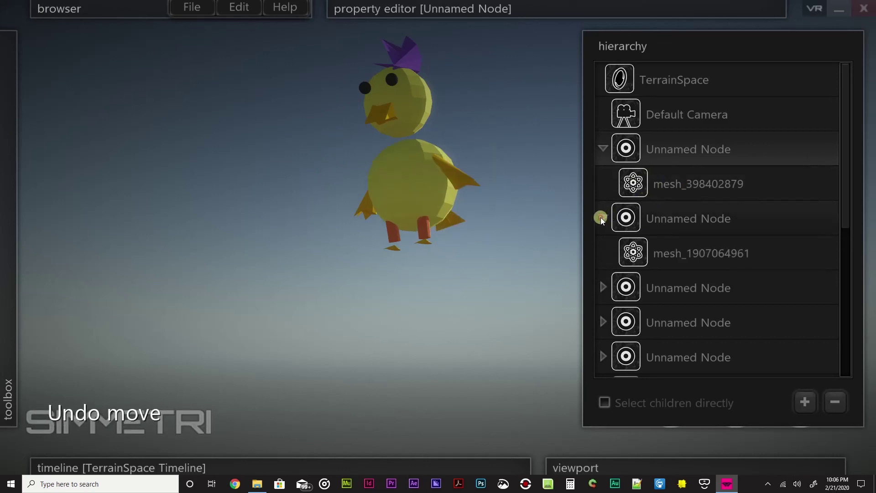
pyautogui.click(678, 254)
pyautogui.moveTo(409, 88); pyautogui.dragTo(488, 94)
pyautogui.hotkey('ctrl', 'z')
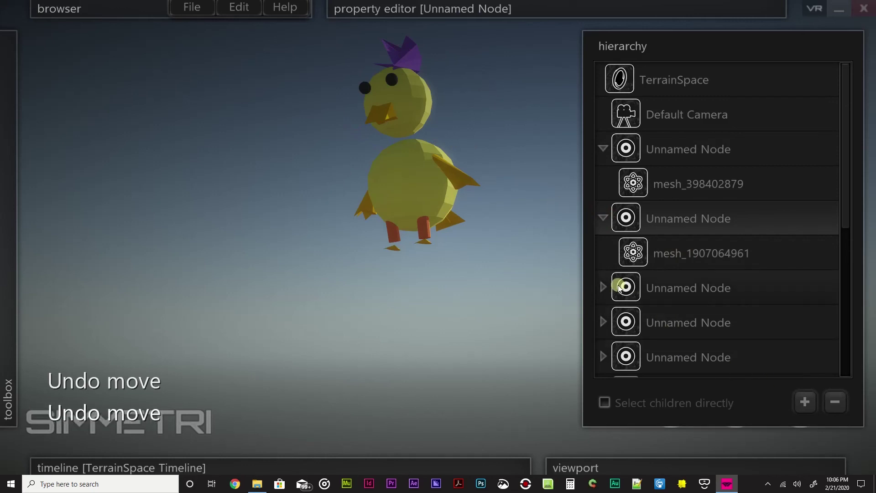
# - Inspect the mesh inside the third Unnamed Node and collapse all the expanded nodes
pyautogui.click(603, 287)
pyautogui.click(679, 319)
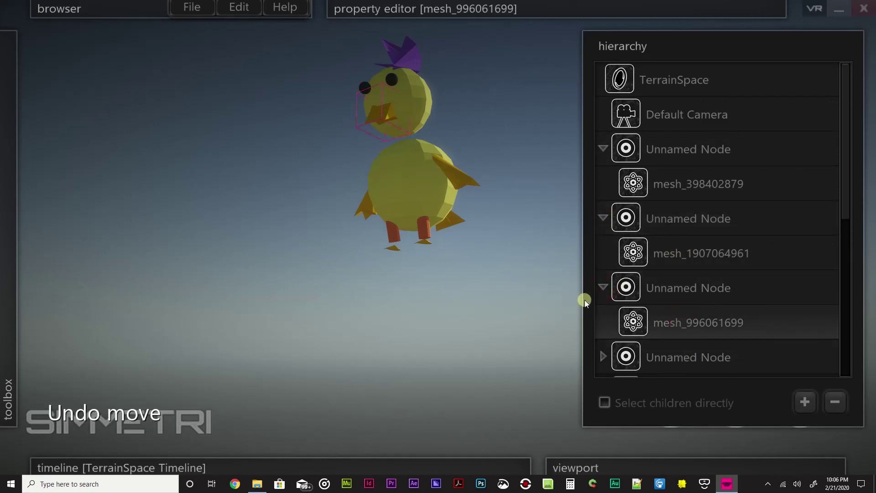
pyautogui.click(601, 285)
pyautogui.click(601, 221)
pyautogui.click(599, 148)
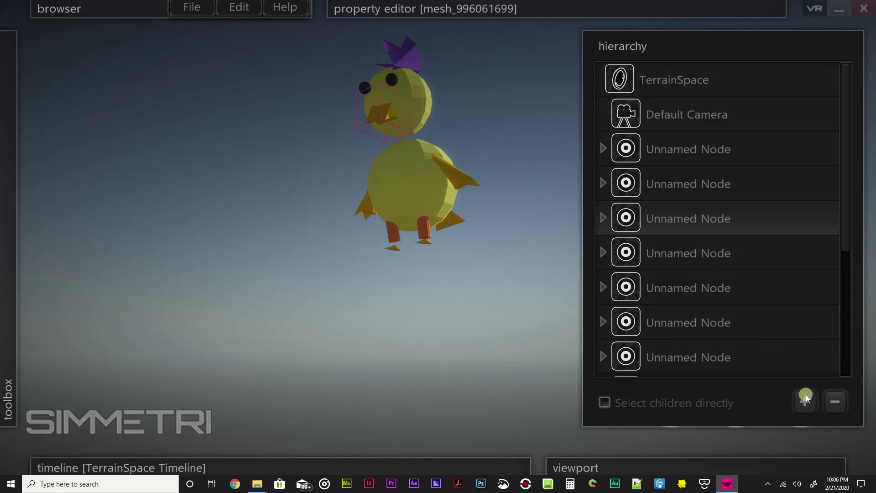
# - Select all of the duck's Unnamed Nodes in the hierarchy and create a new group
pyautogui.click(668, 148)
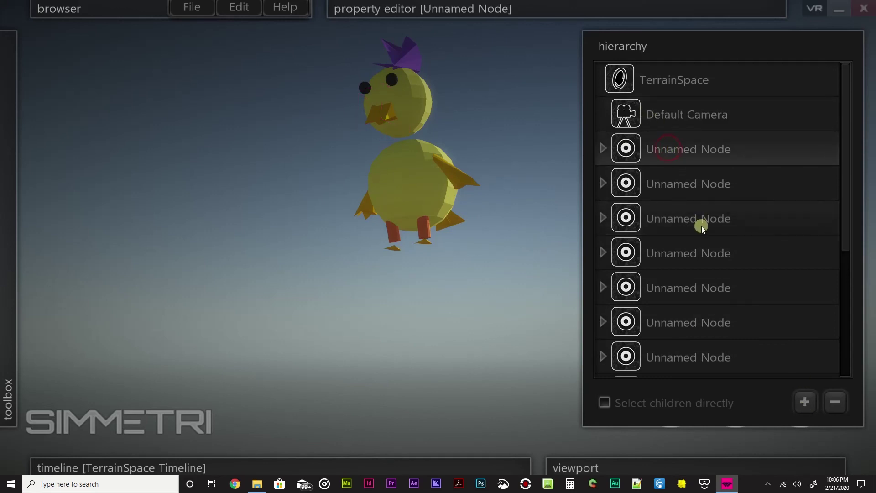
pyautogui.scroll(-2, 702, 226)
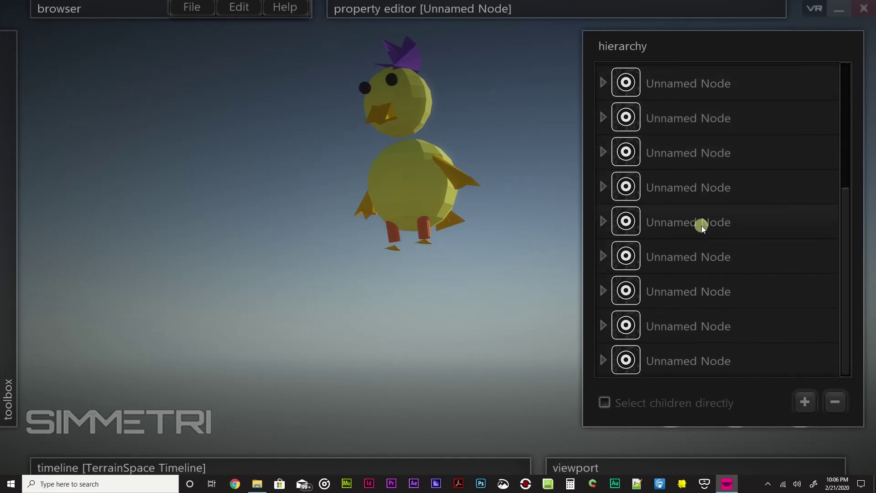
pyautogui.scroll(2, 708, 186)
pyautogui.scroll(-3, 707, 186)
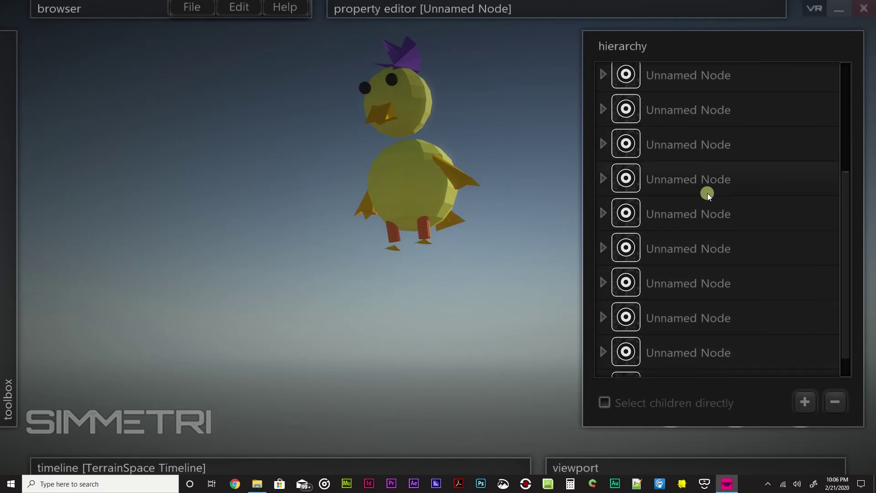
pyautogui.keyDown('shift'); pyautogui.click(689, 365); pyautogui.keyUp('shift')
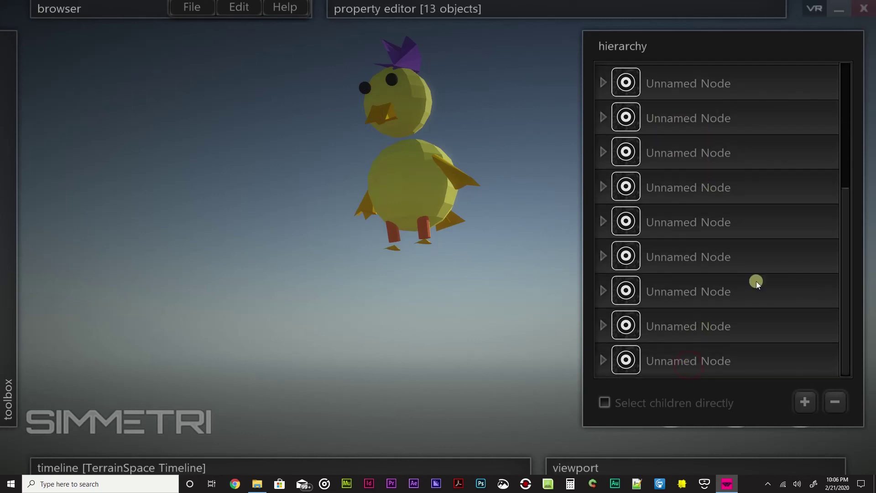
pyautogui.moveTo(688, 432)
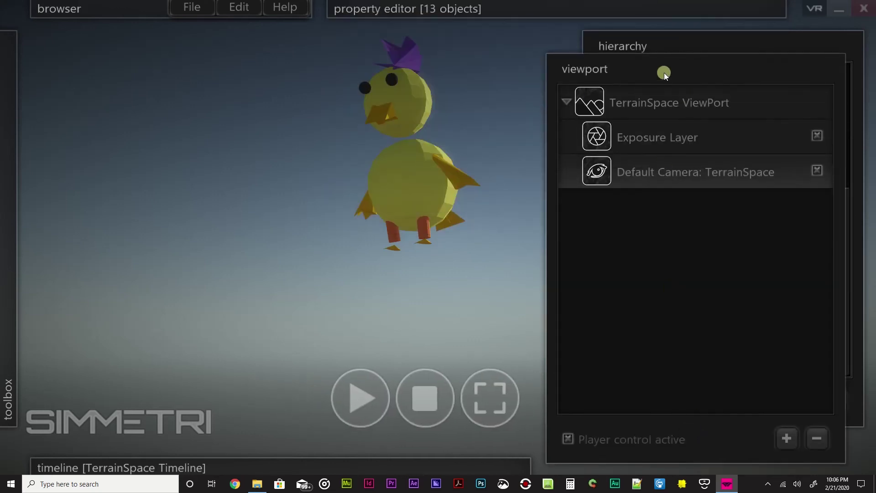
pyautogui.moveTo(673, 288); pyautogui.dragTo(779, 346)
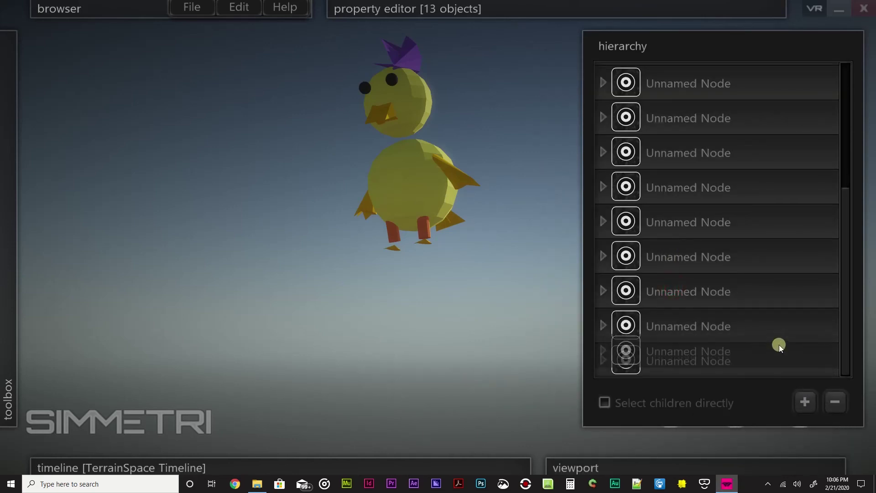
pyautogui.click(806, 398)
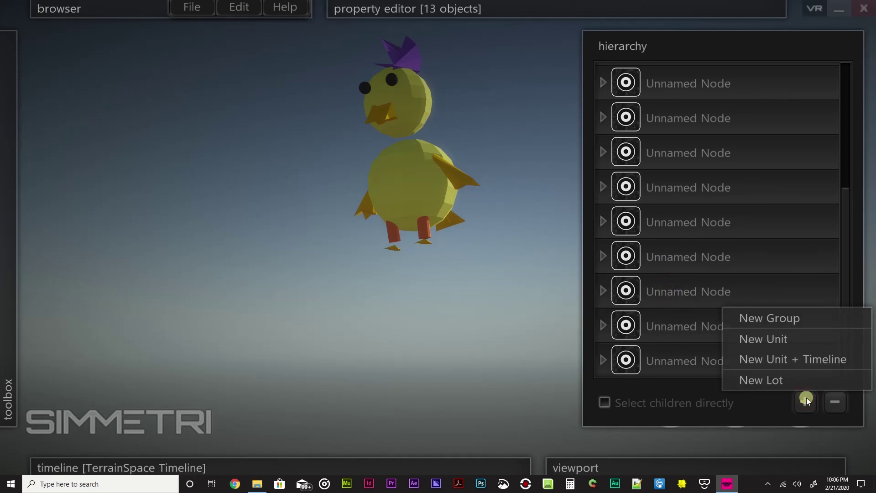
pyautogui.click(785, 322)
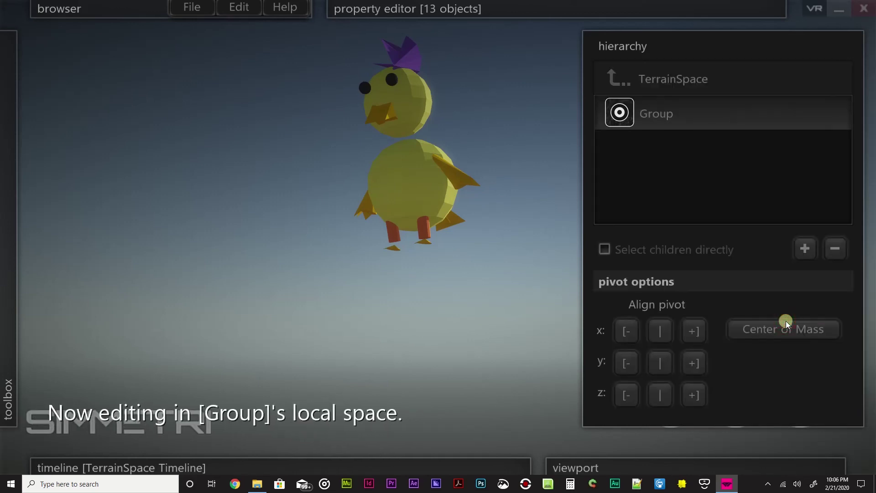
# - Rename the new group PunkDuck in its properties
pyautogui.click(661, 114)
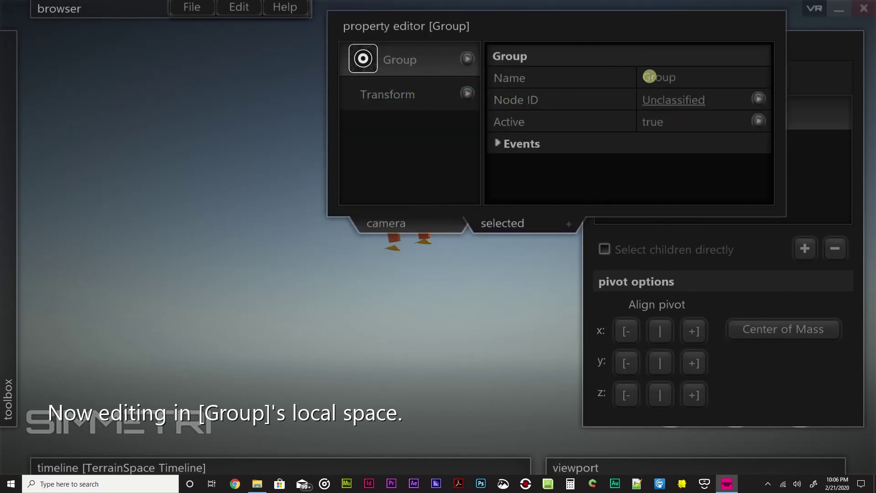
pyautogui.click(657, 76)
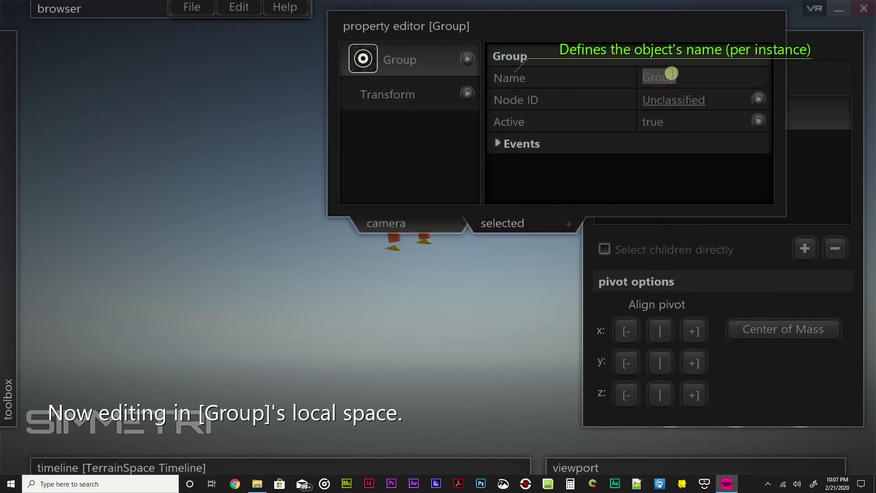
pyautogui.write('PunkDu')
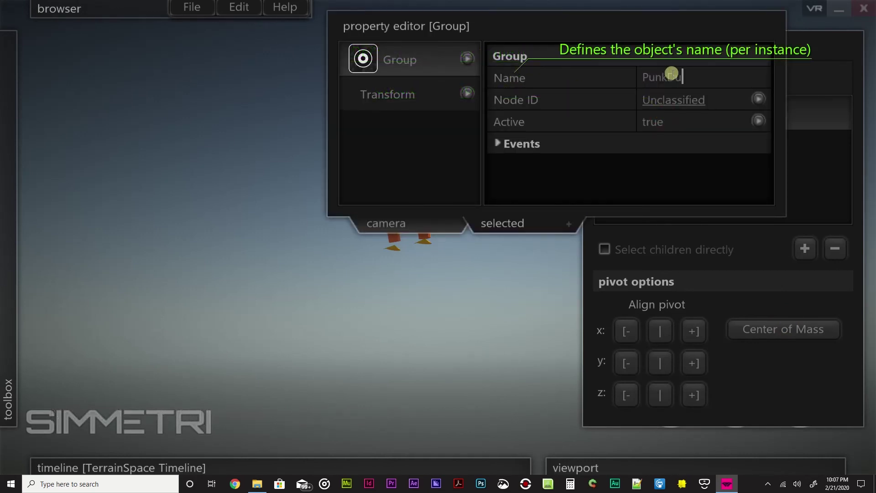
pyautogui.write('ck')
pyautogui.press('Return')
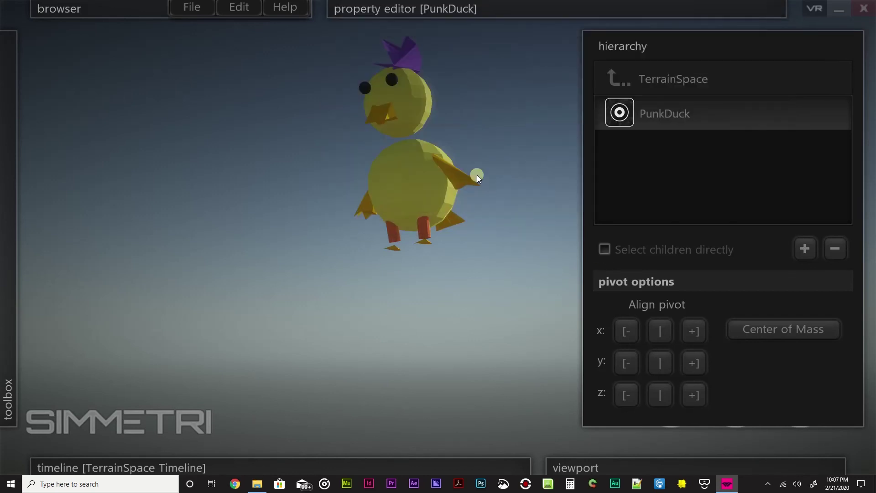
# - Return to the TerrainSpace level and check where the PunkDuck group and the Unnamed Nodes sit in the hierarchy
pyautogui.doubleClick(689, 81)
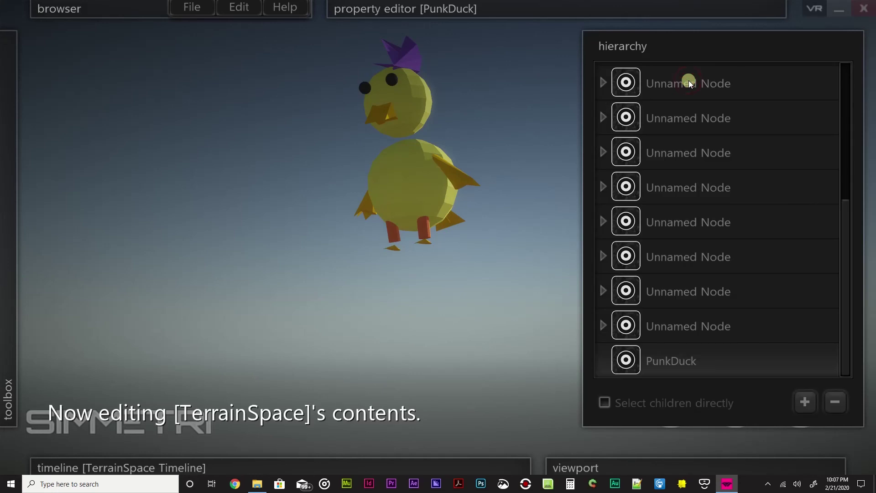
pyautogui.scroll(-5, 710, 267)
pyautogui.scroll(5, 710, 267)
pyautogui.scroll(2, 710, 267)
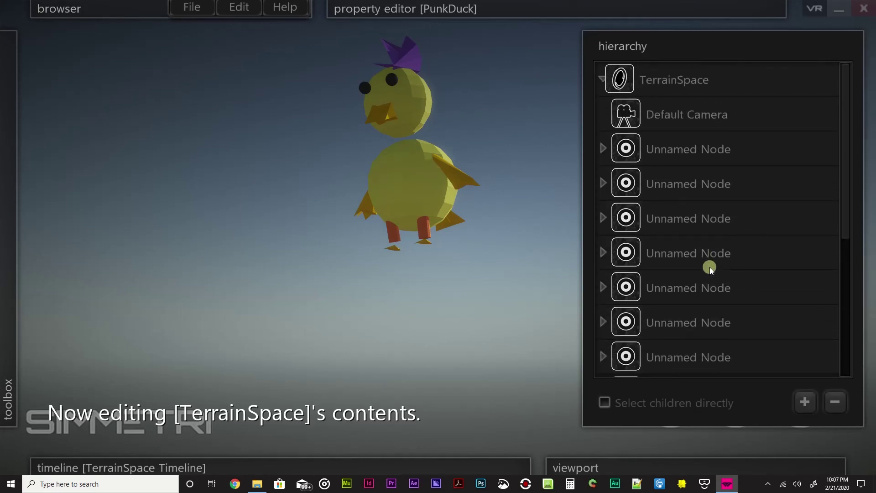
pyautogui.scroll(-5, 710, 267)
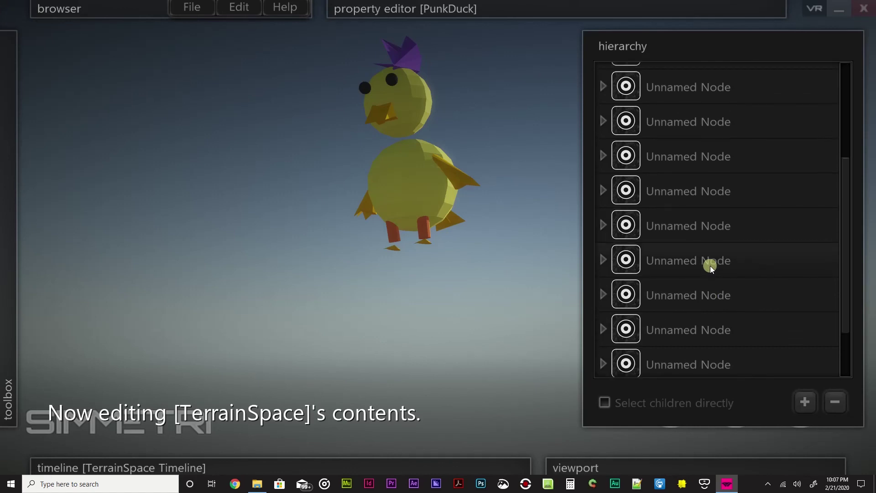
pyautogui.click(672, 329)
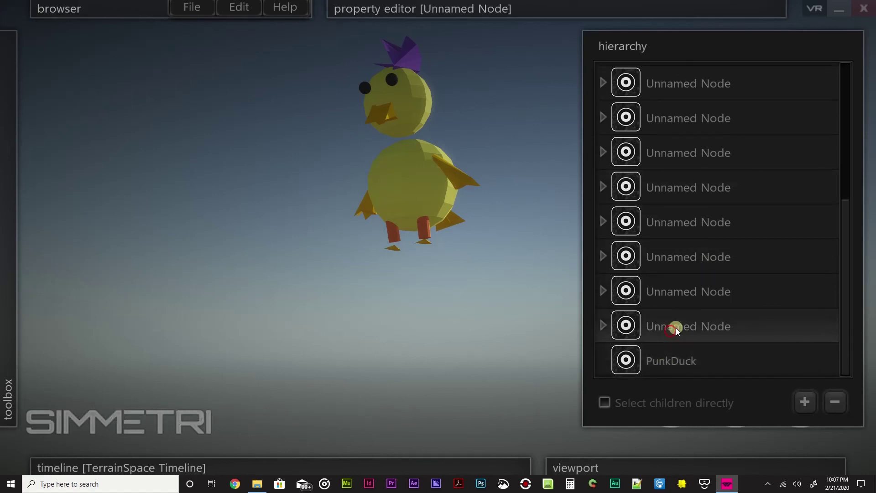
pyautogui.click(656, 366)
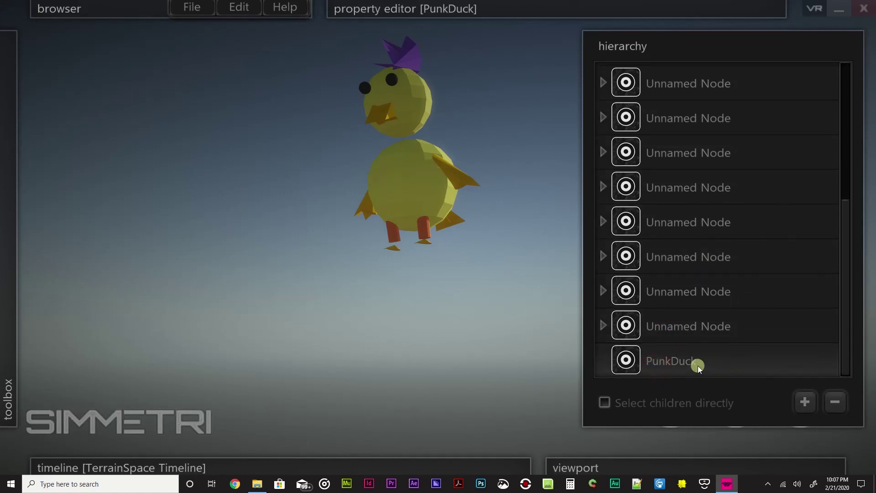
pyautogui.click(659, 329)
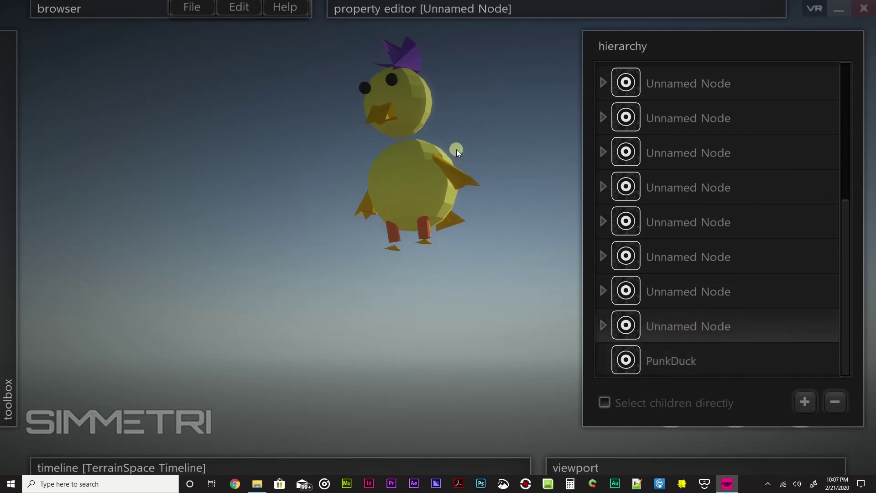
# - Select all the Unnamed Nodes under TerrainSpace and move them into the PunkDuck group
pyautogui.moveTo(863, 255)
pyautogui.moveTo(842, 299); pyautogui.dragTo(846, 143)
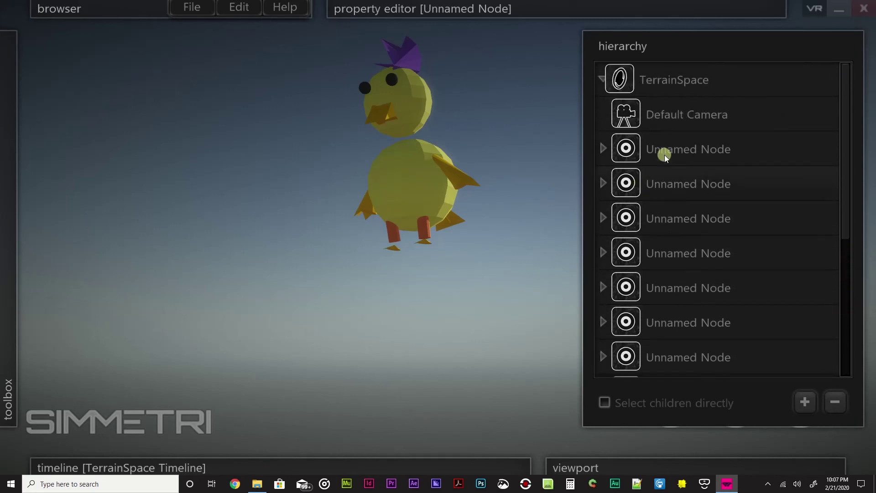
pyautogui.keyDown('shift'); pyautogui.click(678, 147); pyautogui.keyUp('shift')
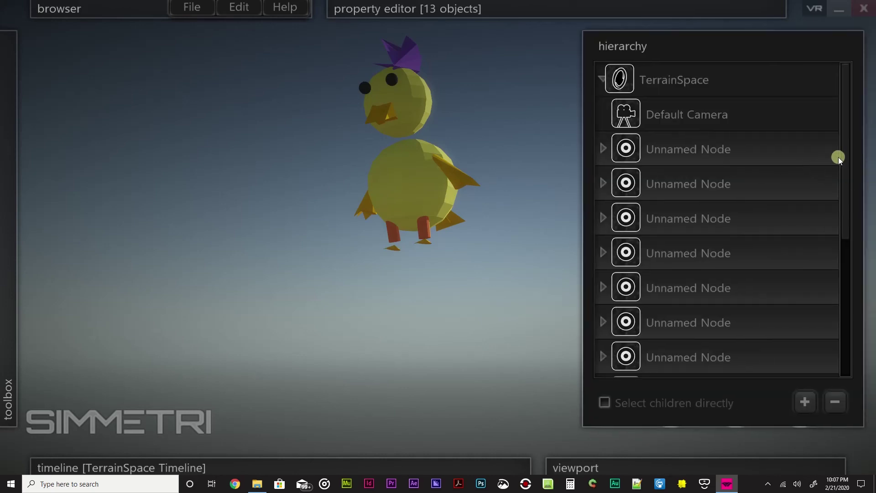
pyautogui.moveTo(845, 156); pyautogui.dragTo(867, 316)
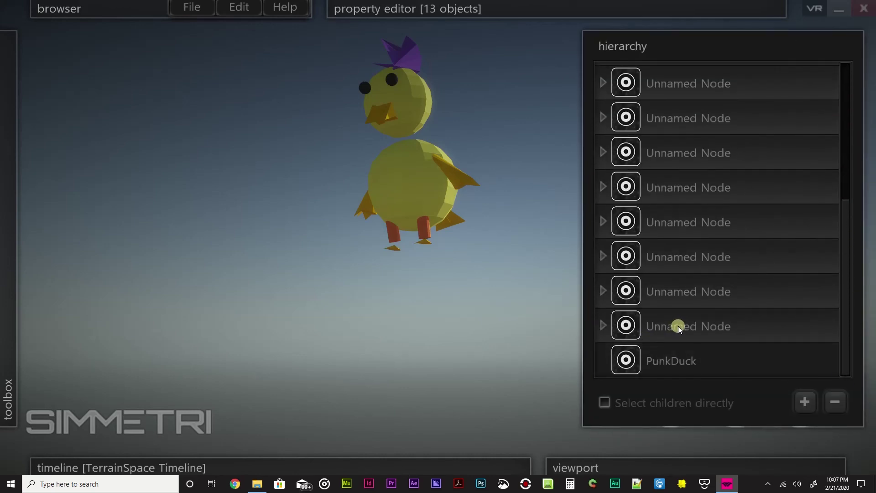
pyautogui.moveTo(678, 326); pyautogui.dragTo(672, 359)
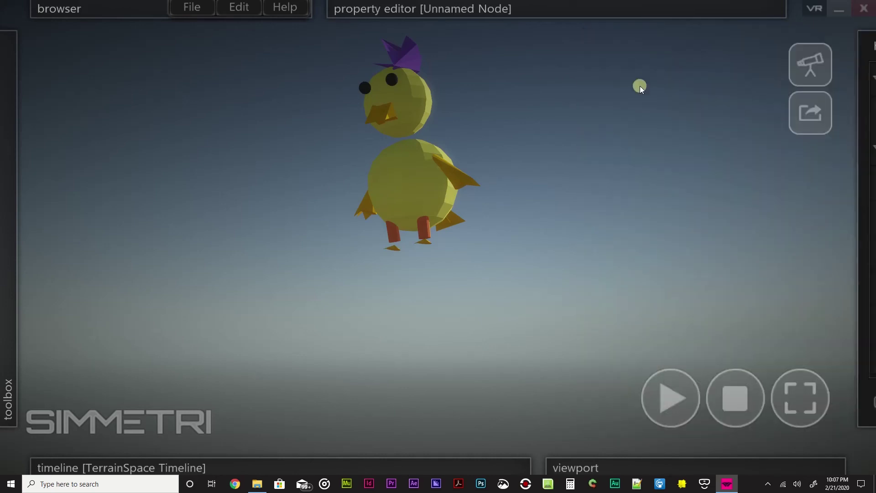
# - Select the PunkDuck group in the hierarchy and collapse its contents
pyautogui.moveTo(850, 171)
pyautogui.click(676, 154)
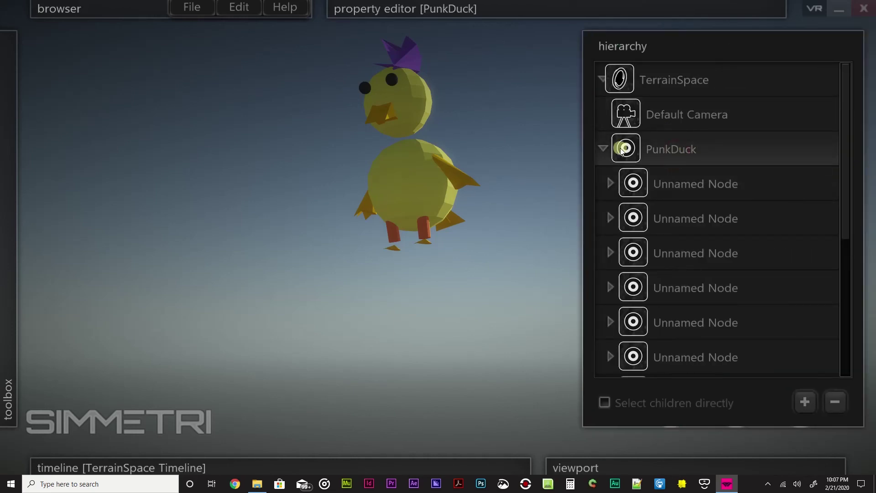
pyautogui.click(603, 149)
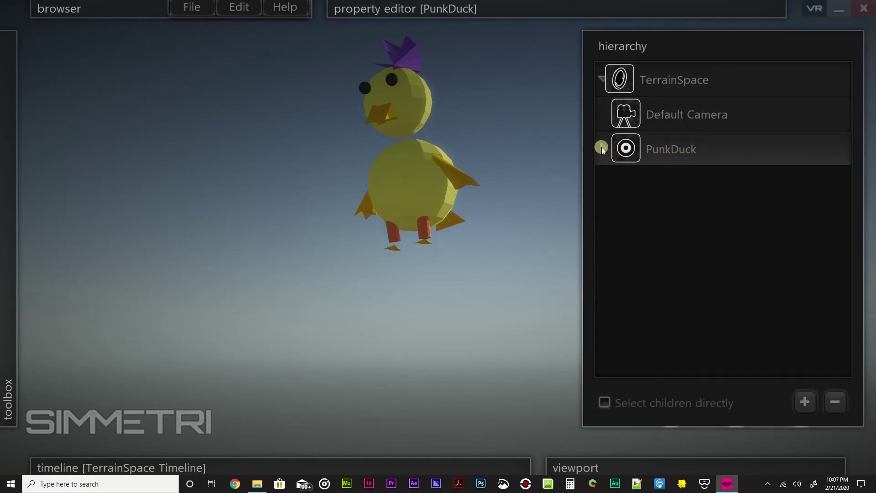
pyautogui.moveTo(438, 238); pyautogui.dragTo(438, 237, button='right')
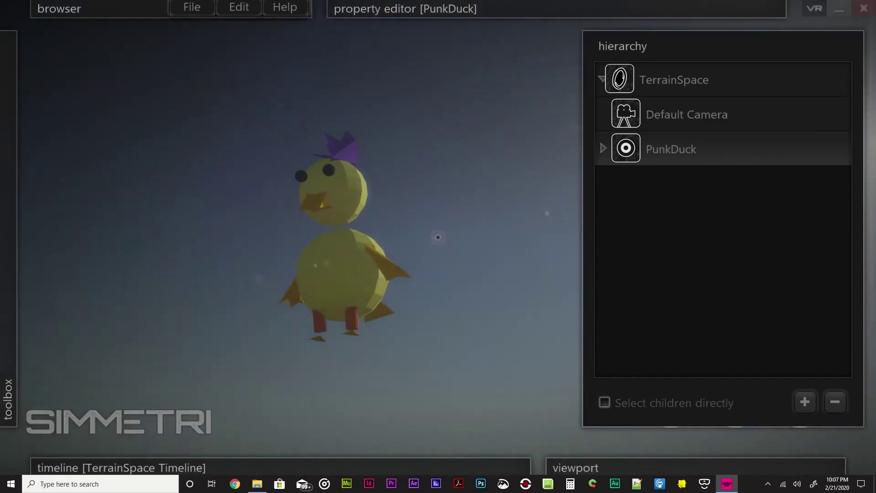
# - Fly the view to the PunkDuck group from the hierarchy
pyautogui.rightClick(671, 151)
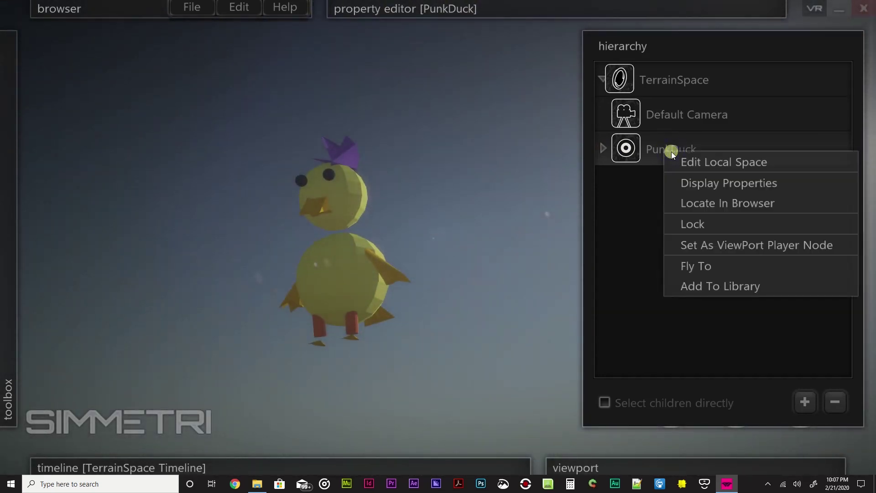
pyautogui.rightClick(665, 146)
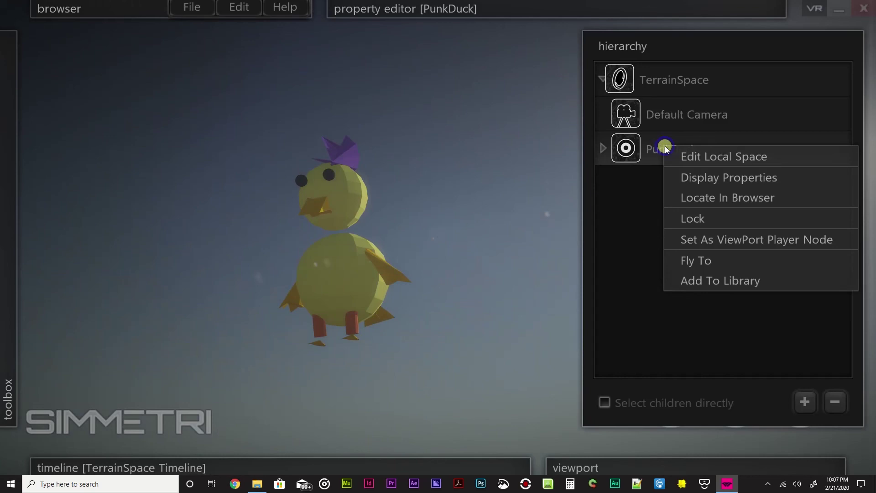
pyautogui.click(701, 264)
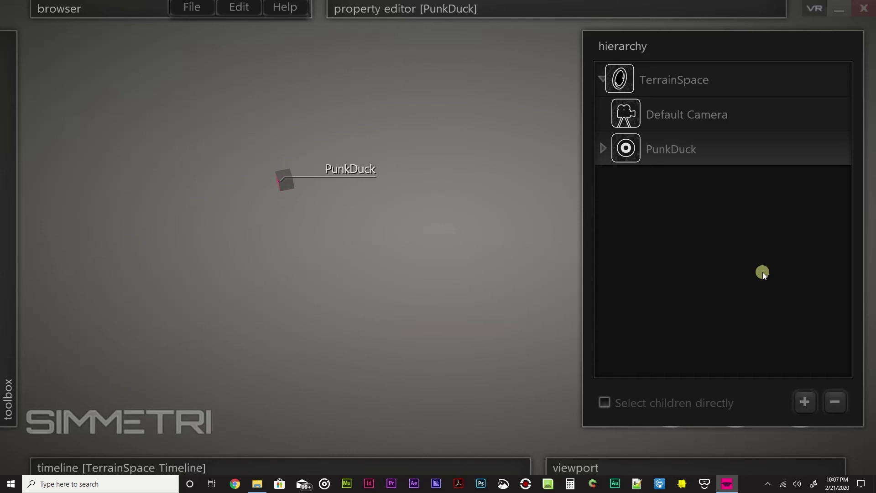
# - Undo the move of the Unnamed Nodes into the PunkDuck group and fly the view to the emptied group
pyautogui.hotkey('ctrl', 'z')
pyautogui.hotkey('ctrl', 'z')
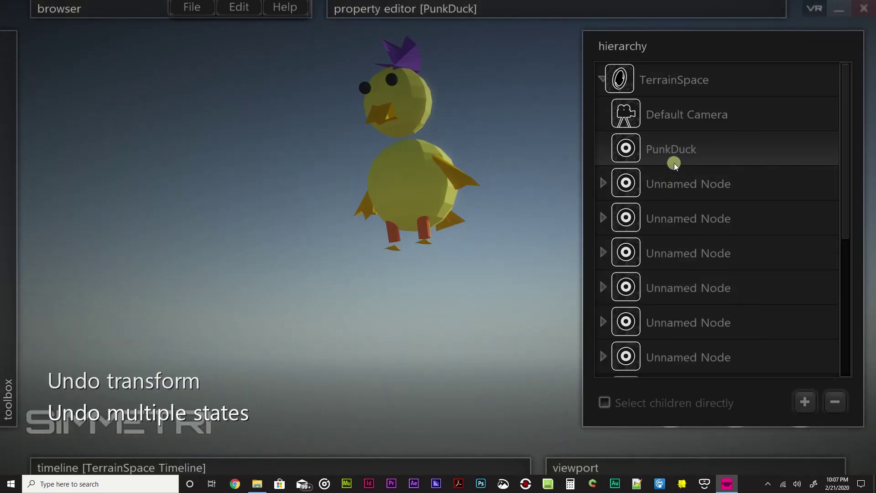
pyautogui.rightClick(667, 147)
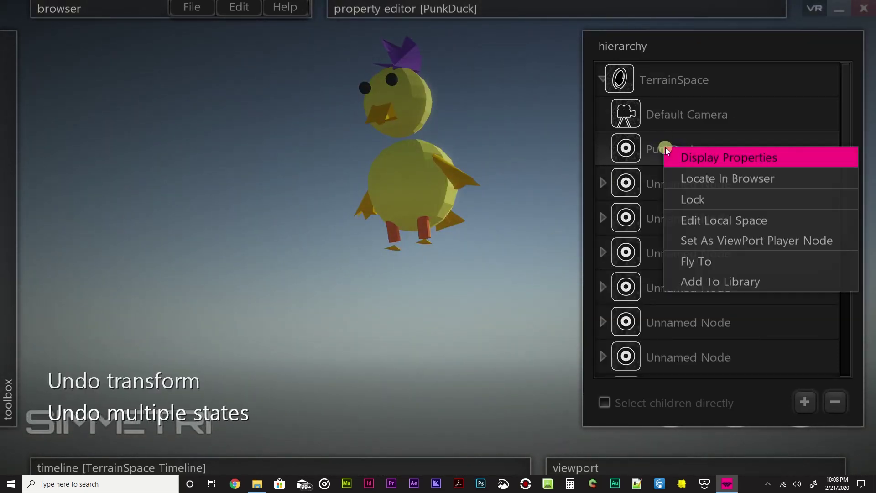
pyautogui.click(699, 247)
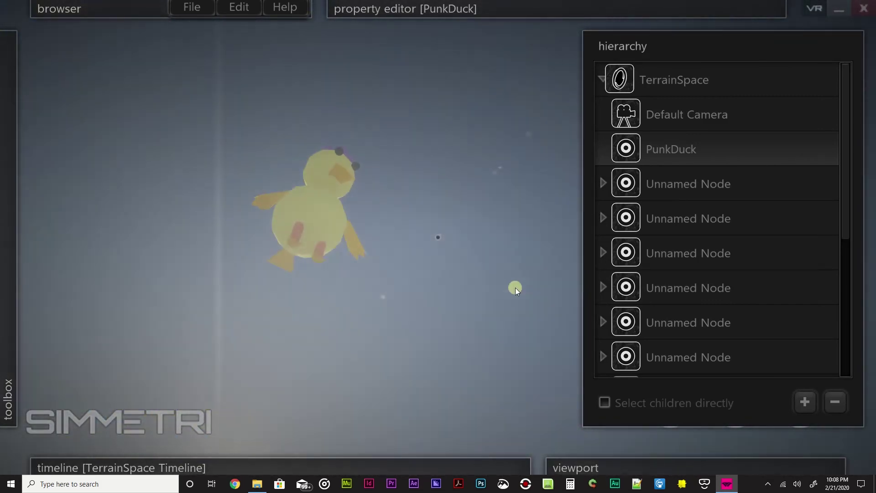
# - Select the duck's body in the viewport to locate its Unnamed Node in the hierarchy
pyautogui.click(327, 202)
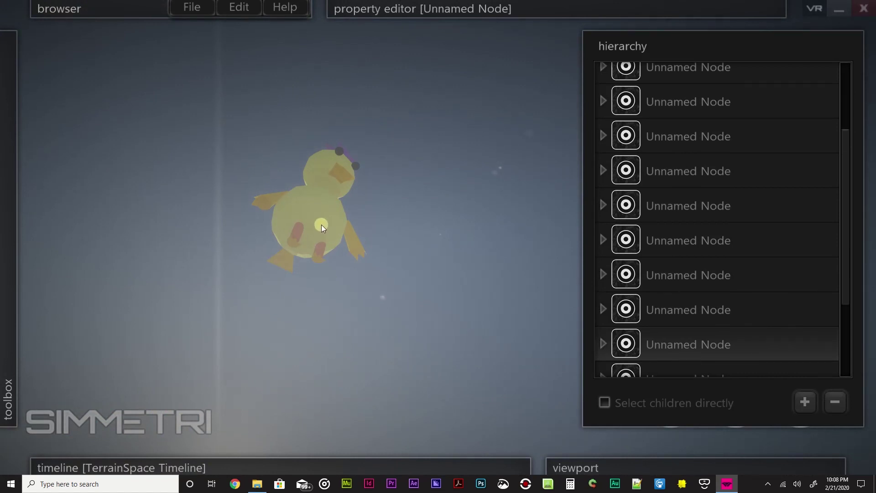
pyautogui.scroll(3, 797, 174)
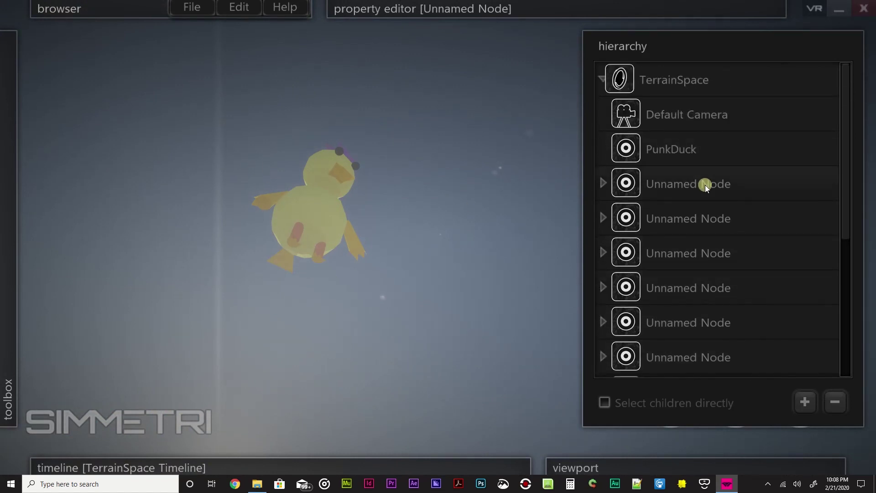
pyautogui.click(678, 180)
pyautogui.click(318, 216)
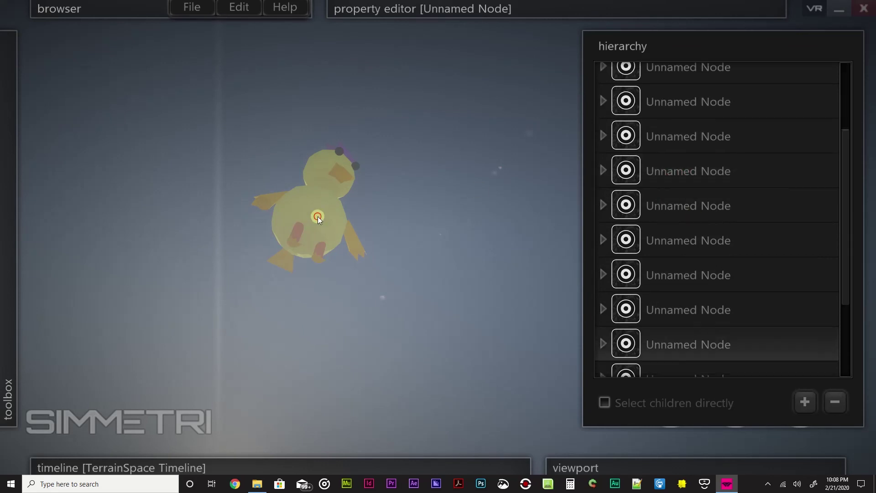
# - Expand several Unnamed Nodes and select their meshes to identify which duck part each one holds
pyautogui.click(677, 103)
pyautogui.click(604, 99)
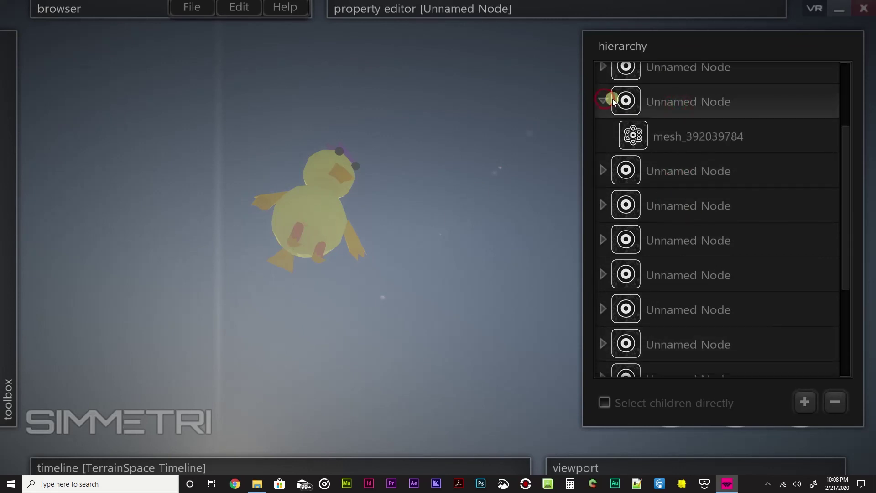
pyautogui.click(683, 146)
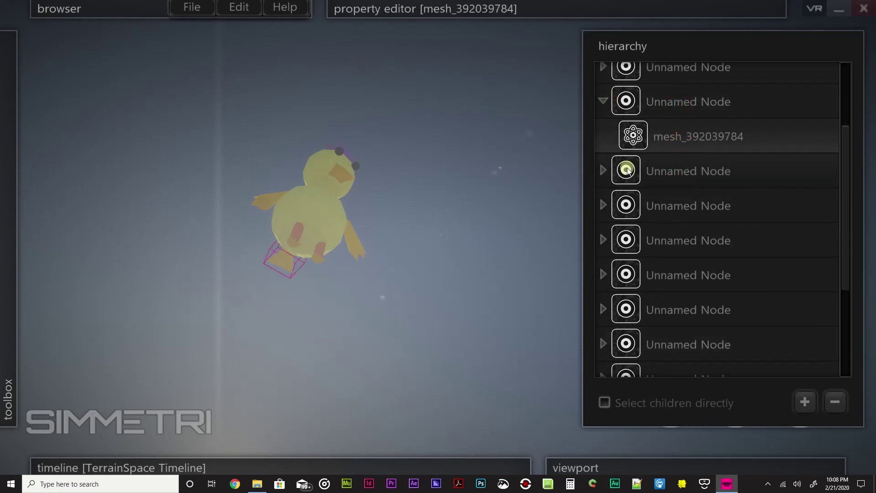
pyautogui.click(603, 170)
pyautogui.click(647, 211)
pyautogui.click(603, 170)
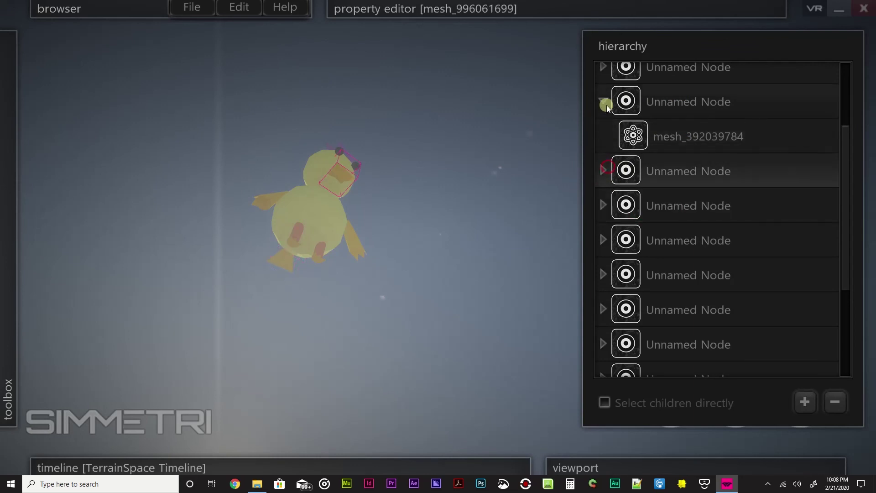
pyautogui.click(603, 100)
pyautogui.click(603, 67)
pyautogui.click(658, 101)
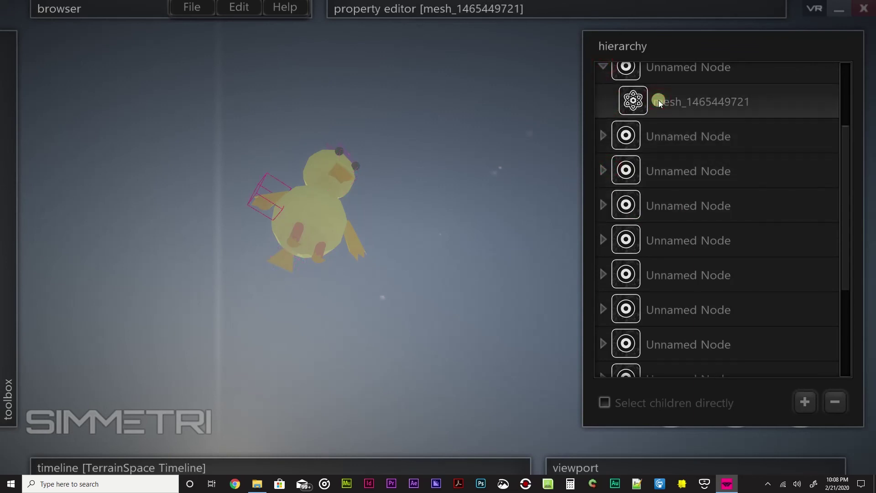
pyautogui.moveTo(843, 178); pyautogui.dragTo(849, 91)
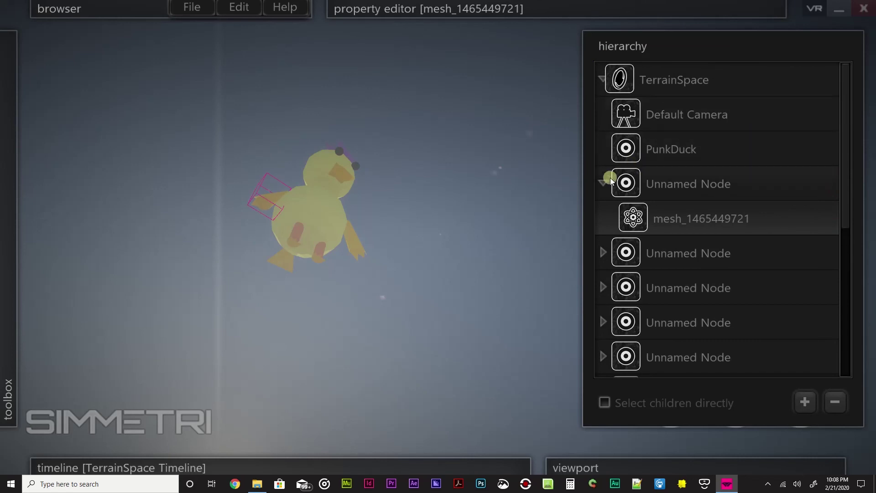
pyautogui.click(666, 225)
pyautogui.click(393, 14)
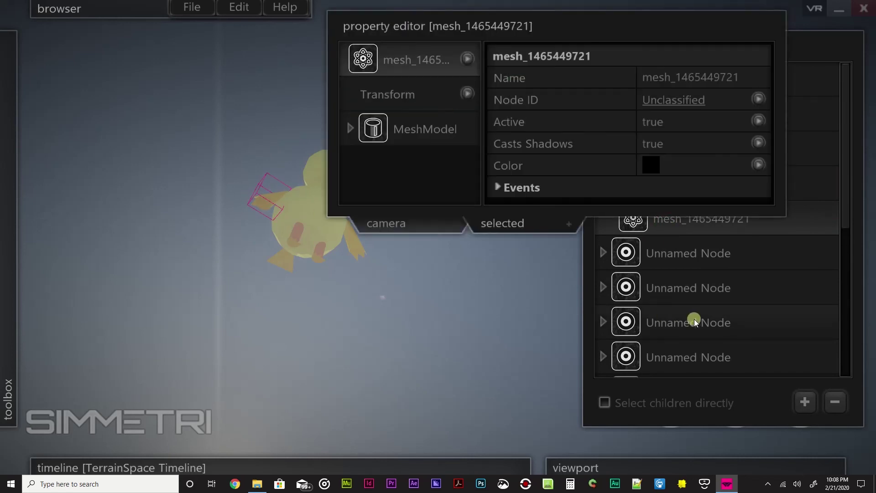
pyautogui.click(681, 228)
pyautogui.click(452, 4)
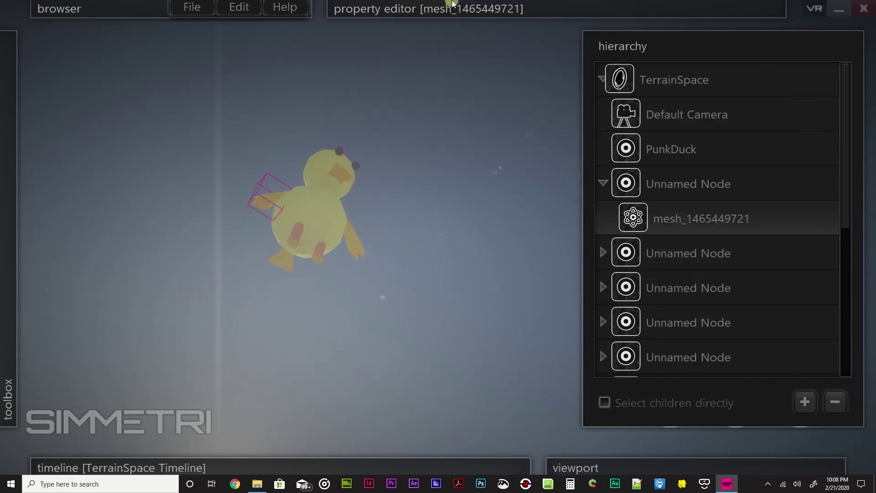
pyautogui.click(493, 4)
pyautogui.click(412, 86)
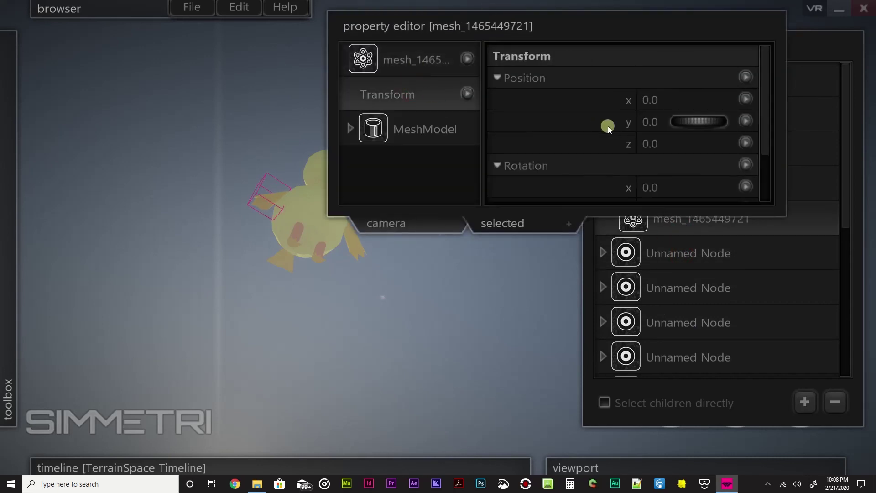
pyautogui.scroll(-3, 613, 137)
pyautogui.scroll(4, 619, 160)
pyautogui.click(814, 347)
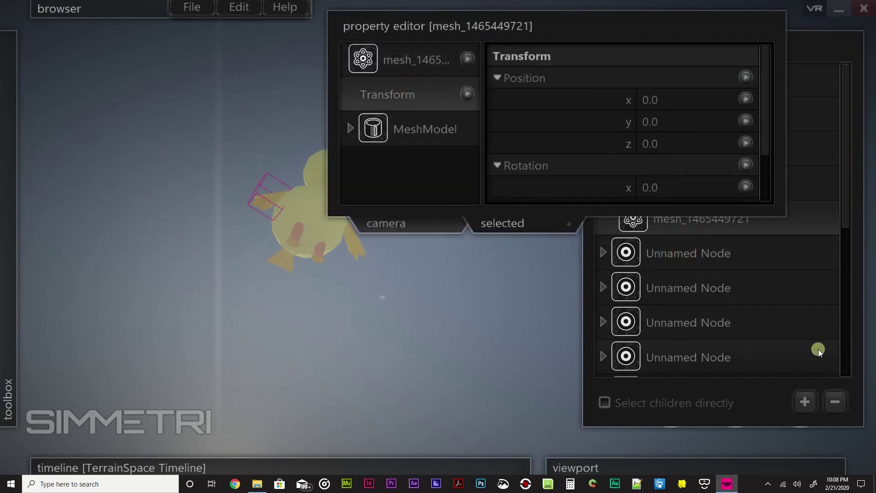
# - Try shifting the z position of the wing mesh's parent Unnamed Node, undo the move, and collapse the node
pyautogui.click(682, 187)
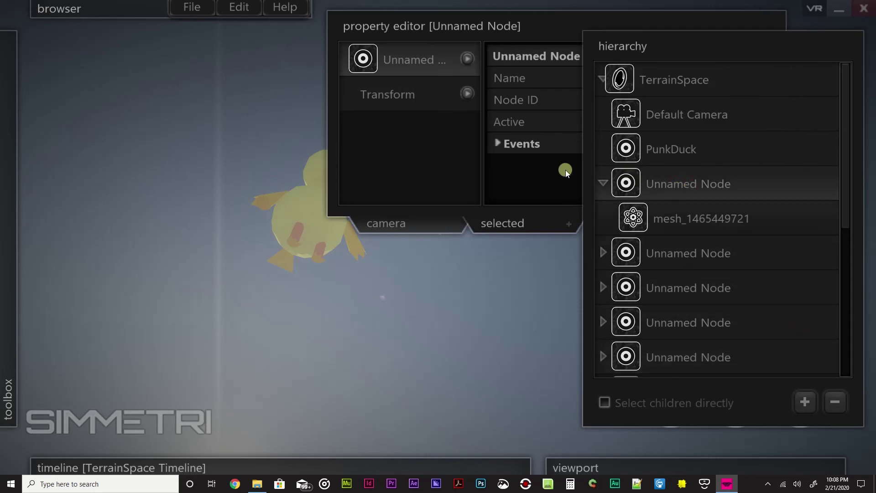
pyautogui.click(483, 11)
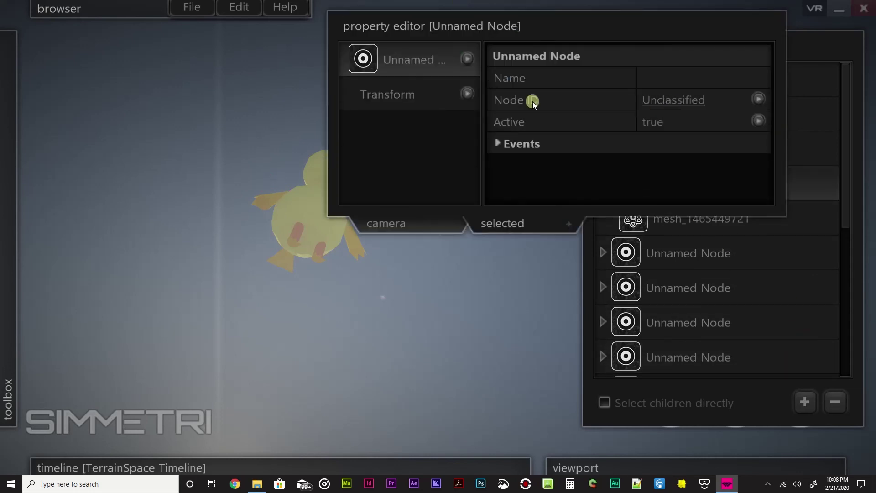
pyautogui.click(414, 94)
pyautogui.click(653, 133)
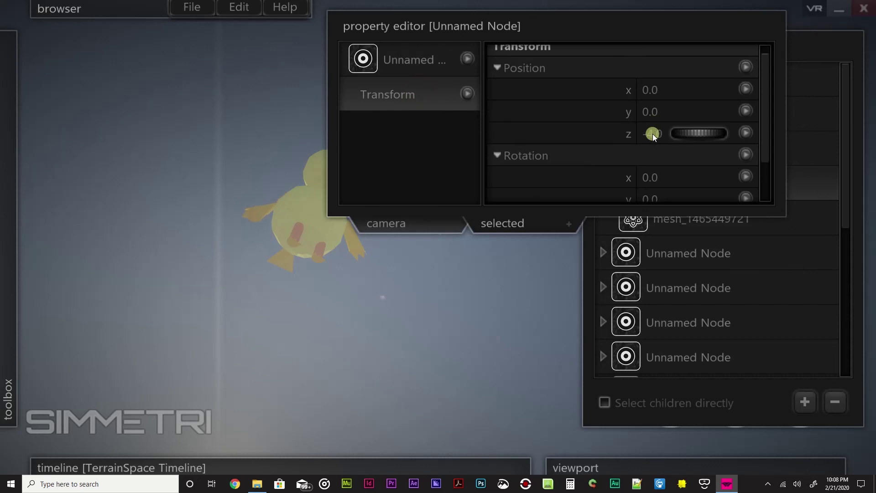
pyautogui.hotkey('ctrl', 'z')
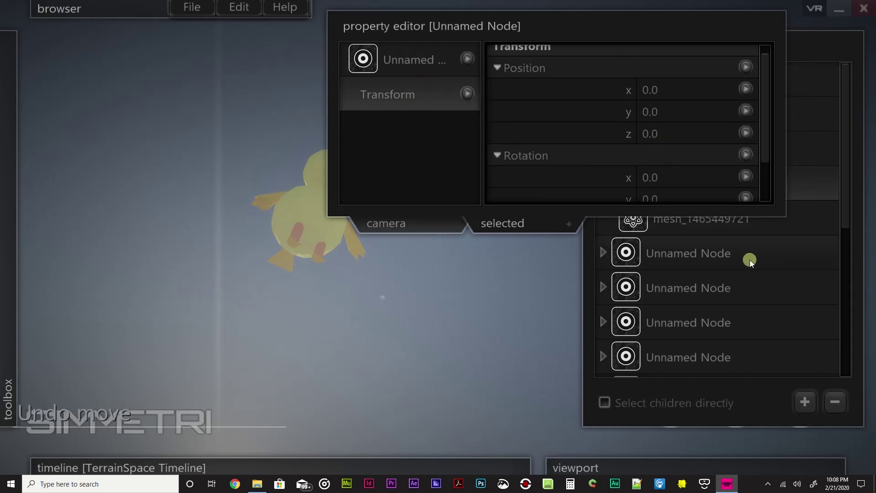
pyautogui.click(843, 193)
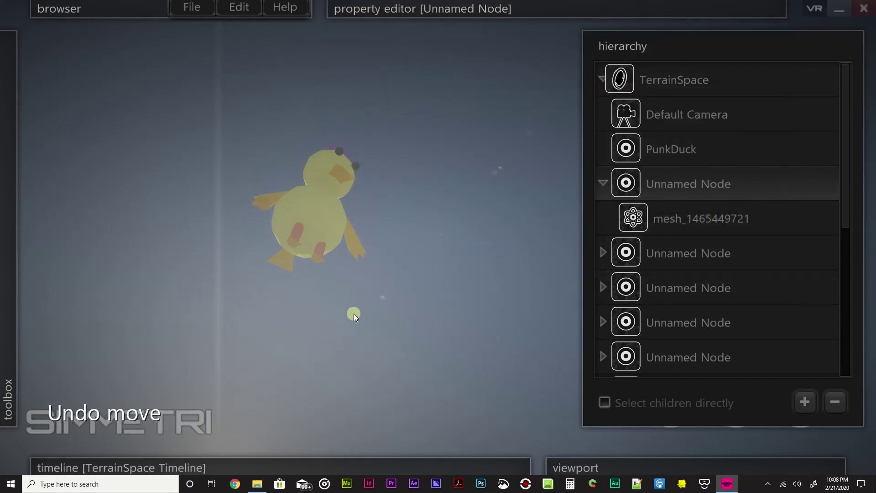
pyautogui.click(604, 184)
# - Fly to the PunkDuck group node and move it up from the ground to the duck's body
pyautogui.moveTo(438, 237); pyautogui.dragTo(438, 238, button='right')
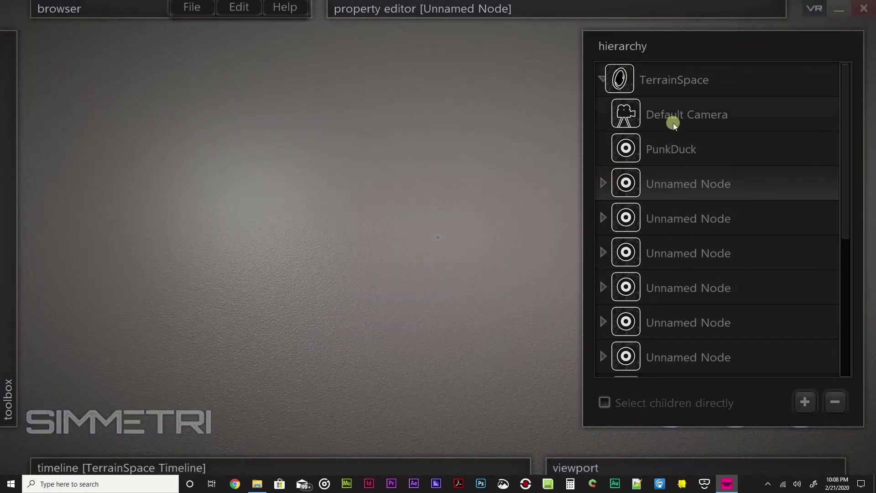
pyautogui.click(666, 142)
pyautogui.rightClick(670, 149)
pyautogui.click(720, 256)
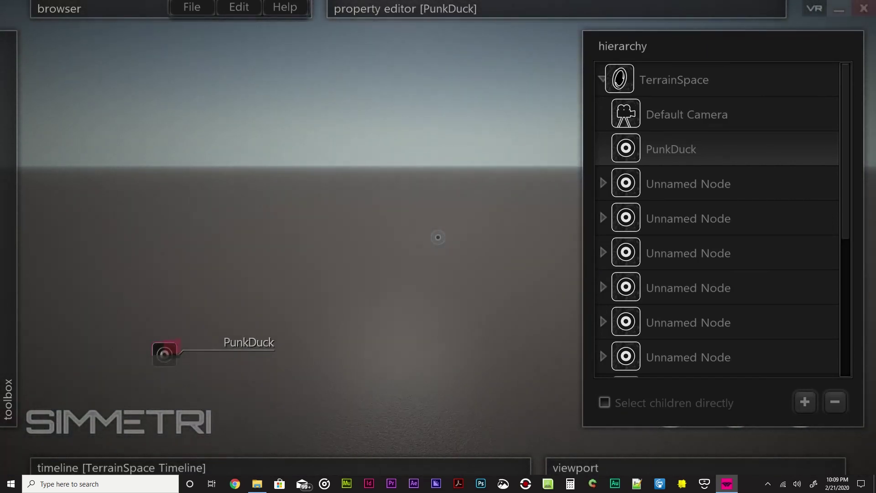
pyautogui.moveTo(198, 335); pyautogui.dragTo(529, 43)
pyautogui.moveTo(528, 72); pyautogui.dragTo(570, 28, button='right')
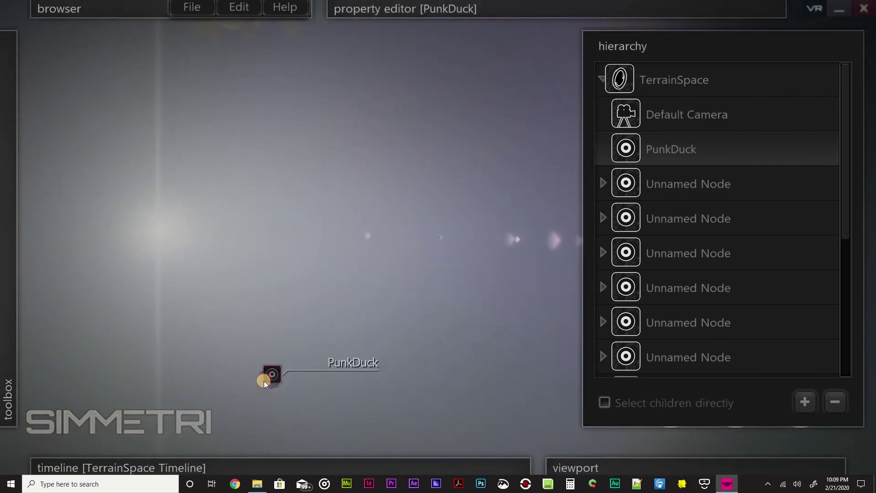
pyautogui.moveTo(264, 381); pyautogui.dragTo(445, 64)
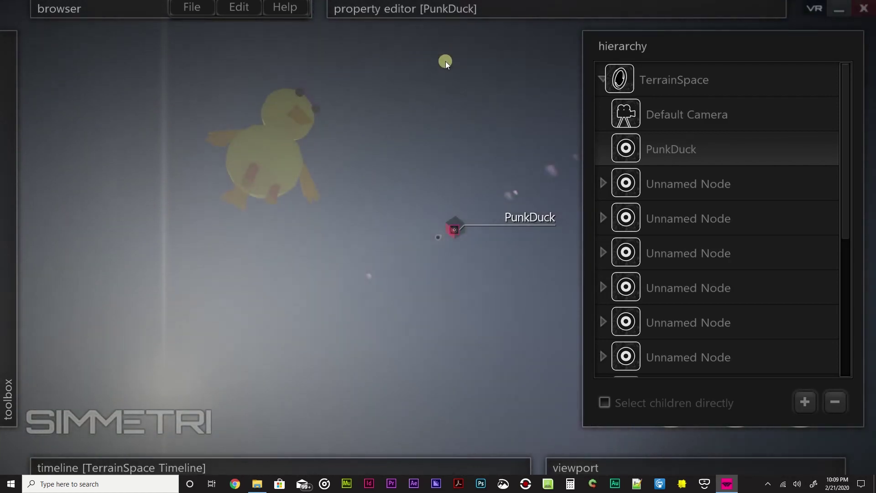
pyautogui.moveTo(447, 229); pyautogui.dragTo(256, 164)
pyautogui.moveTo(305, 82); pyautogui.dragTo(296, 130, button='middle')
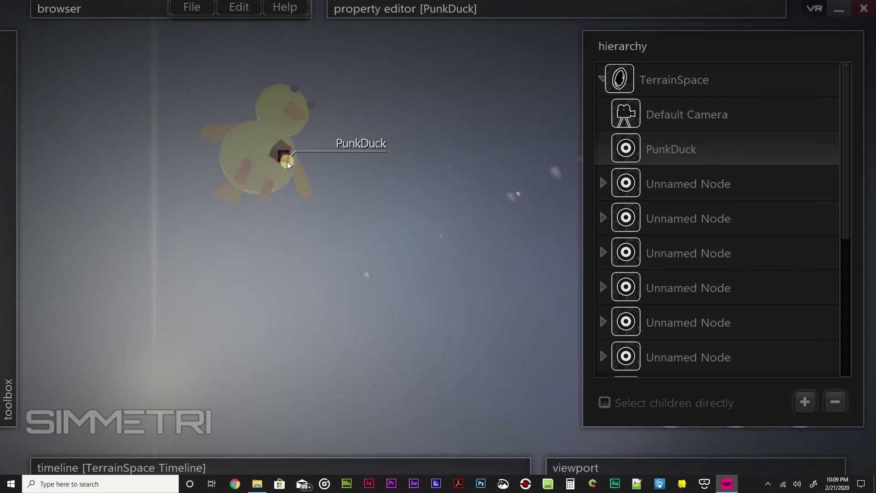
# - Deselect the PunkDuck node and look from other viewpoints at how its position compares with the duck
pyautogui.moveTo(250, 411); pyautogui.dragTo(155, 438, button='right')
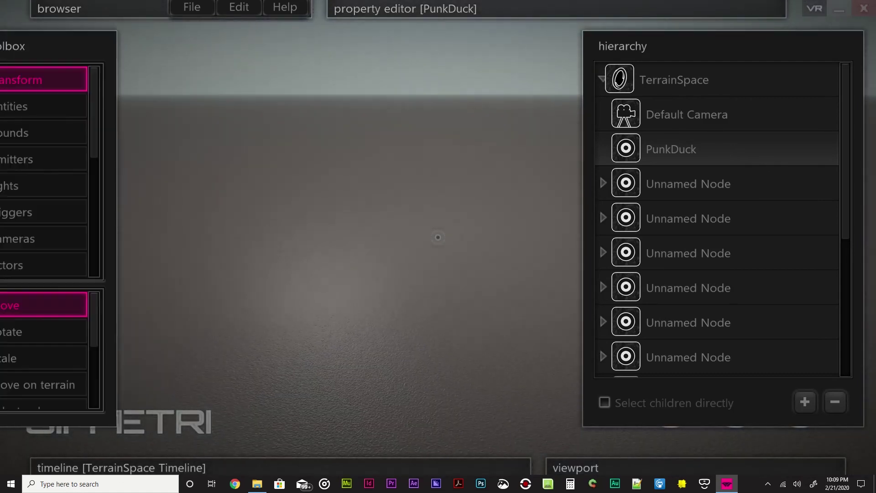
pyautogui.click(294, 274)
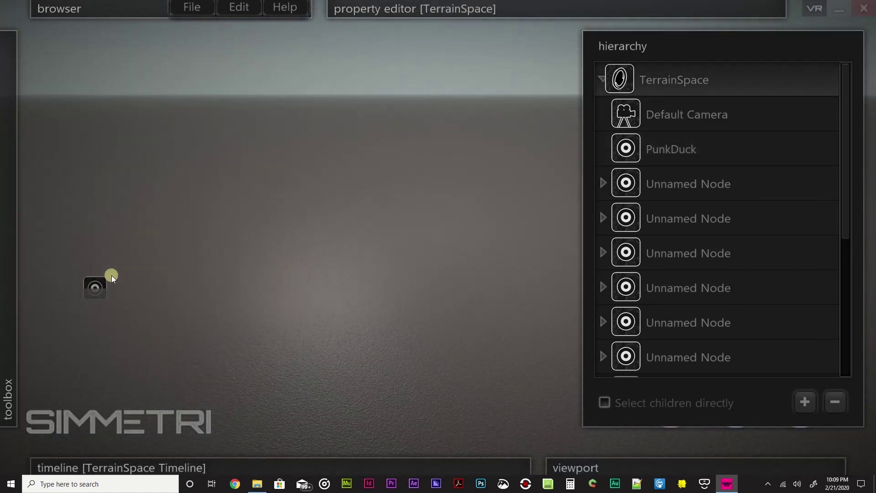
pyautogui.moveTo(393, 182); pyautogui.dragTo(267, 116, button='right')
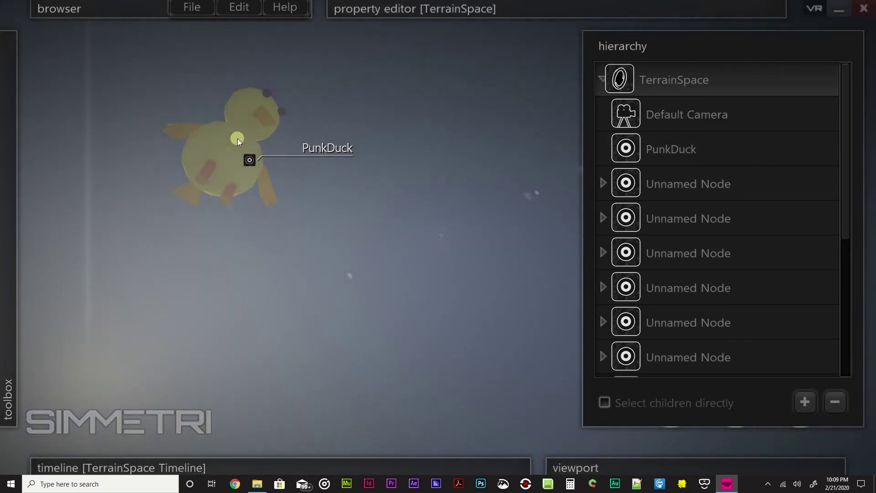
pyautogui.moveTo(241, 166)
pyautogui.mouseDown(button='right')
pyautogui.moveTo(241, 137)
pyautogui.moveTo(246, 178)
pyautogui.moveTo(210, 137)
pyautogui.moveTo(228, 110)
pyautogui.moveTo(280, 299)
pyautogui.mouseUp(button='right')
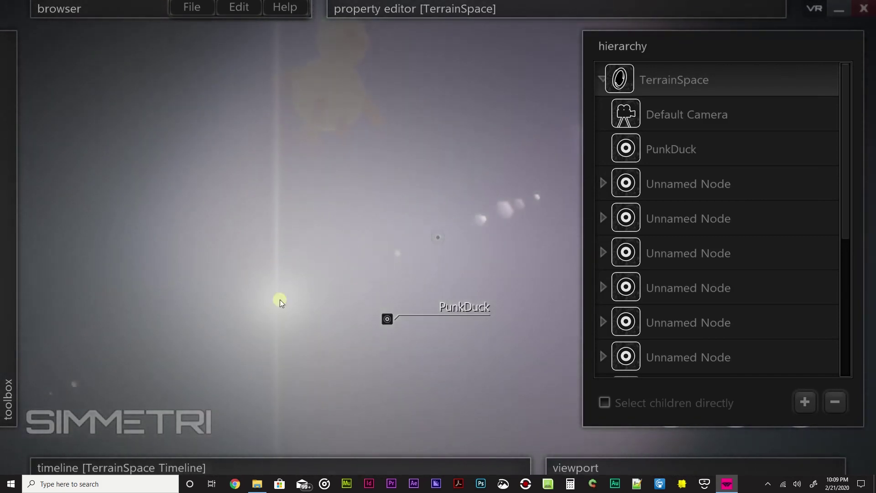
# - Select the PunkDuck node and move it up toward the duck, turning the view to compare their positions
pyautogui.click(389, 318)
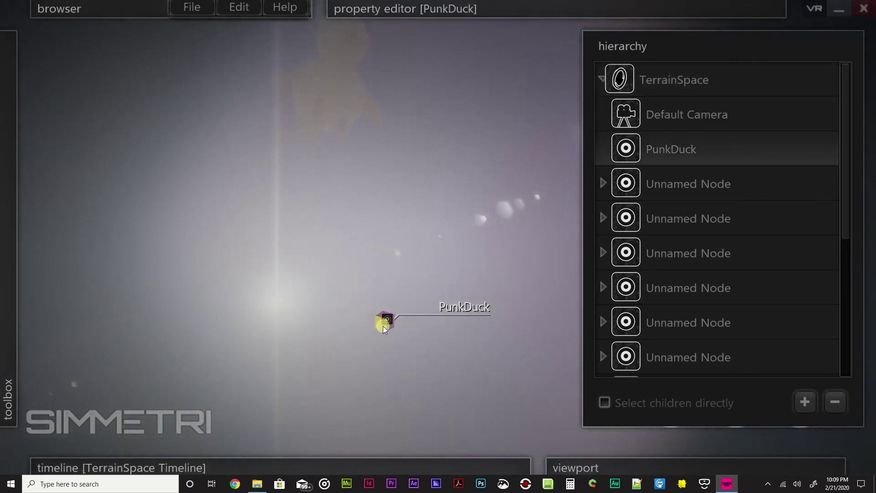
pyautogui.moveTo(381, 326); pyautogui.dragTo(340, 44)
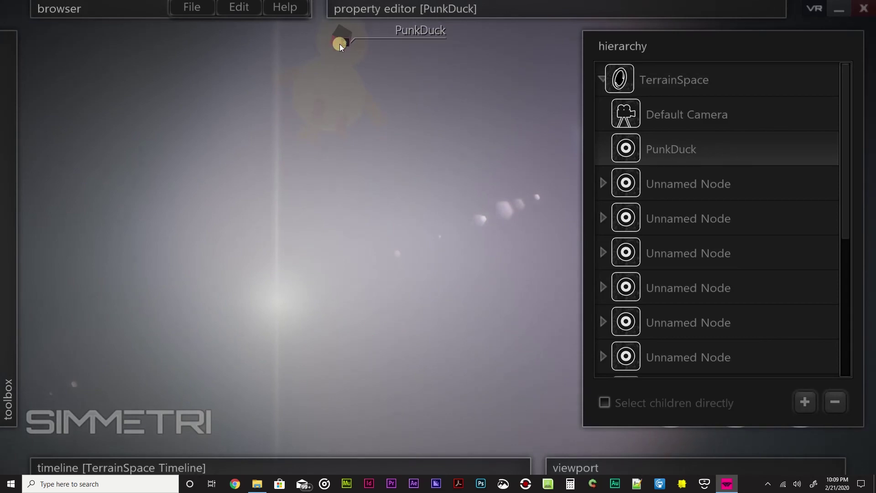
pyautogui.moveTo(339, 44); pyautogui.dragTo(349, 14, button='right')
pyautogui.moveTo(438, 237); pyautogui.dragTo(220, 285, button='right')
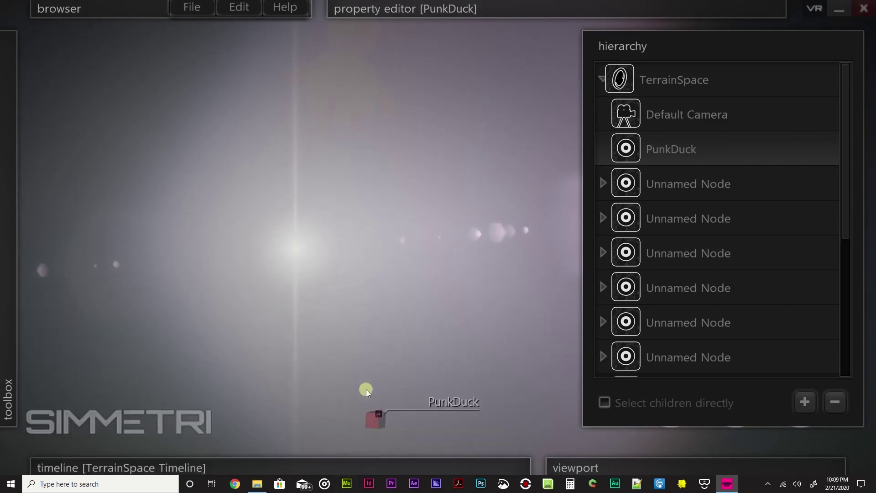
pyautogui.click(371, 424)
pyautogui.moveTo(371, 423); pyautogui.dragTo(392, 214)
pyautogui.moveTo(392, 214); pyautogui.dragTo(63, 215, button='right')
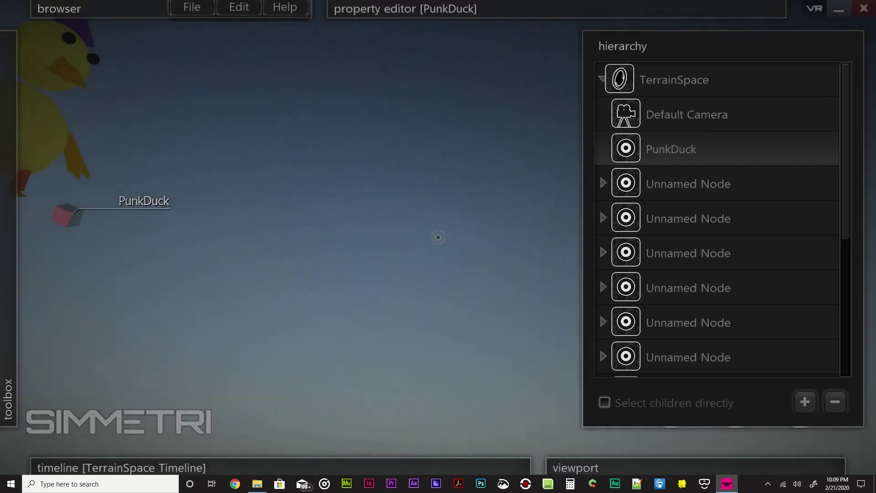
# - Move the PunkDuck node up and over onto the duck's body, and check the alignment from another viewpoint
pyautogui.moveTo(5, 214)
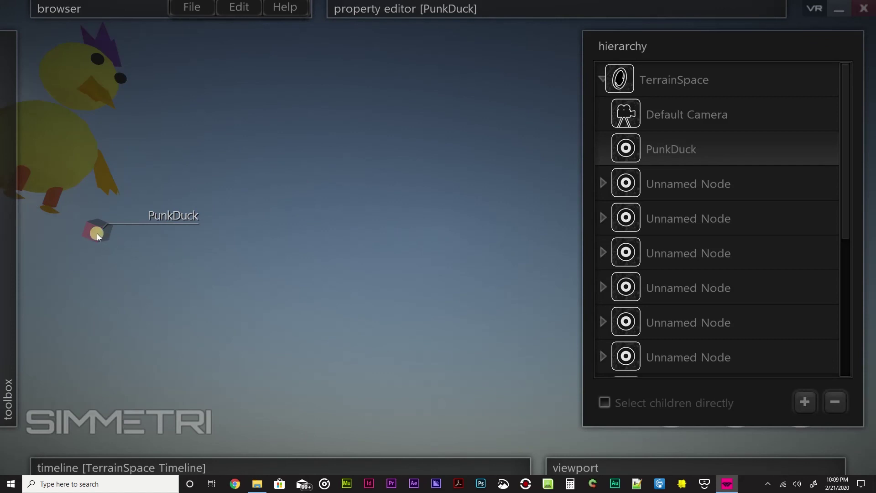
pyautogui.moveTo(97, 234); pyautogui.dragTo(45, 138)
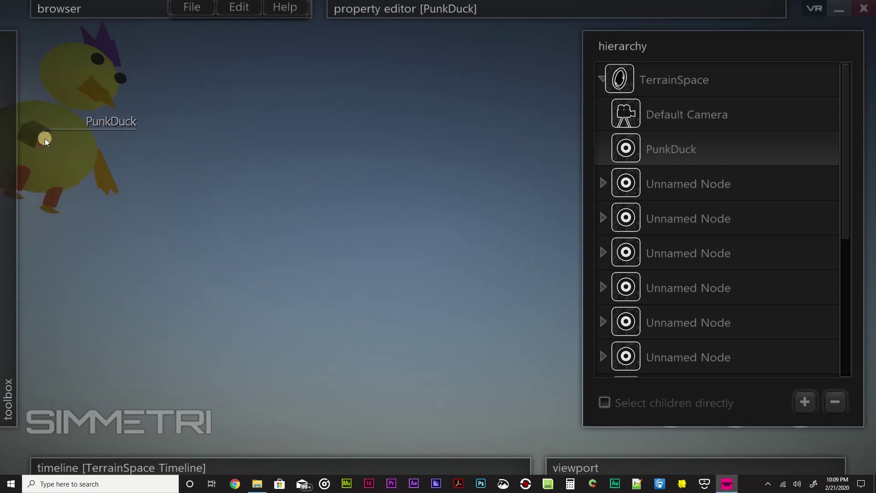
pyautogui.moveTo(67, 178); pyautogui.dragTo(281, 222, button='right')
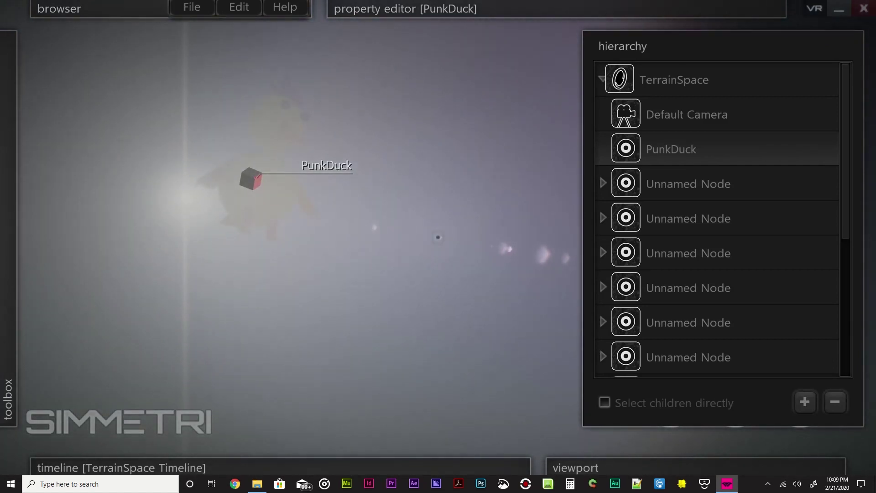
pyautogui.moveTo(438, 237); pyautogui.dragTo(502, 270, button='right')
pyautogui.press('w')
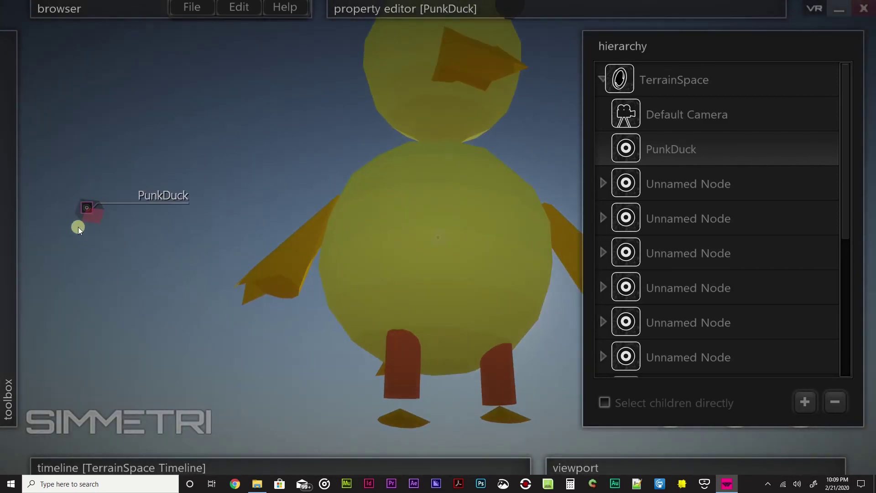
# - Shift the PunkDuck node sideways from beside the duck onto its belly and fine-tune its placement there
pyautogui.moveTo(97, 220); pyautogui.dragTo(369, 245)
pyautogui.moveTo(369, 246); pyautogui.dragTo(394, 274, button='right')
pyautogui.press('w')
pyautogui.press('w')
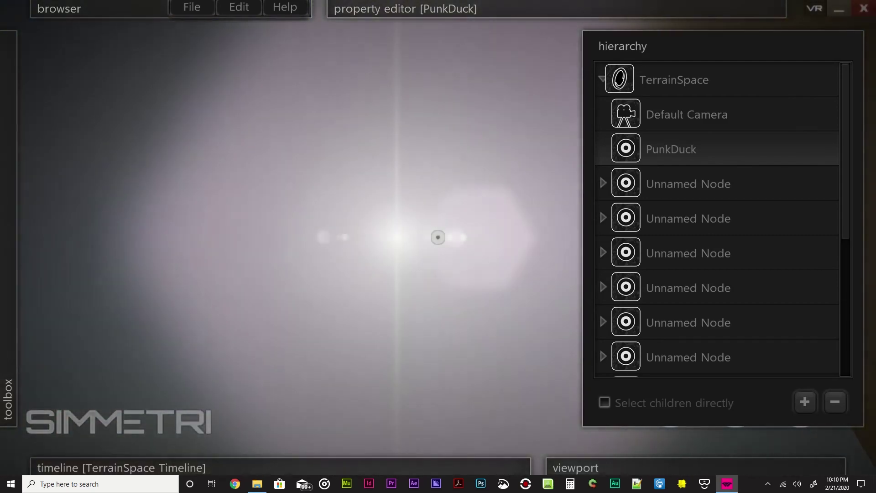
pyautogui.press('s')
pyautogui.press('w')
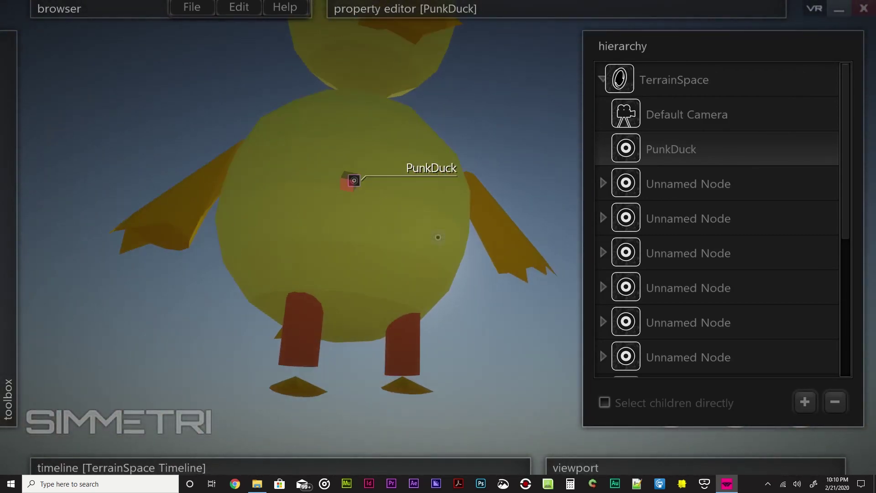
pyautogui.press('s')
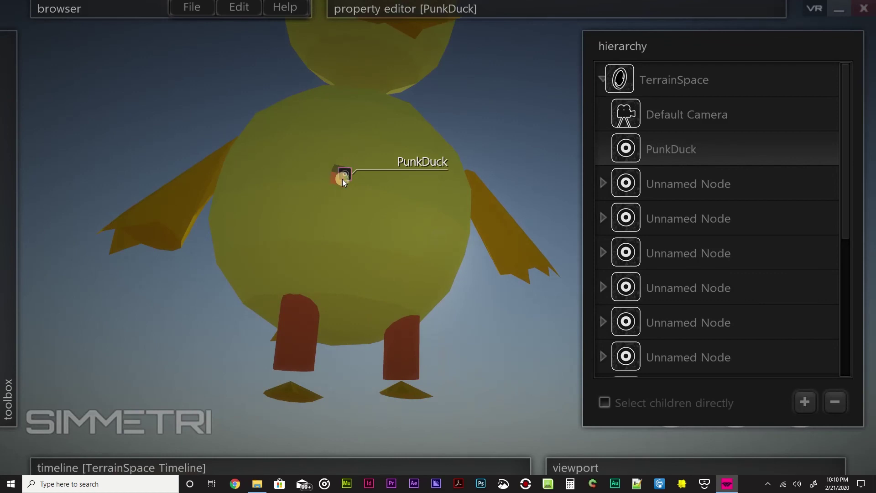
pyautogui.moveTo(346, 181)
pyautogui.mouseDown()
pyautogui.moveTo(273, 226)
pyautogui.moveTo(377, 171)
pyautogui.moveTo(377, 188)
pyautogui.moveTo(300, 215)
pyautogui.moveTo(355, 166)
pyautogui.mouseUp()
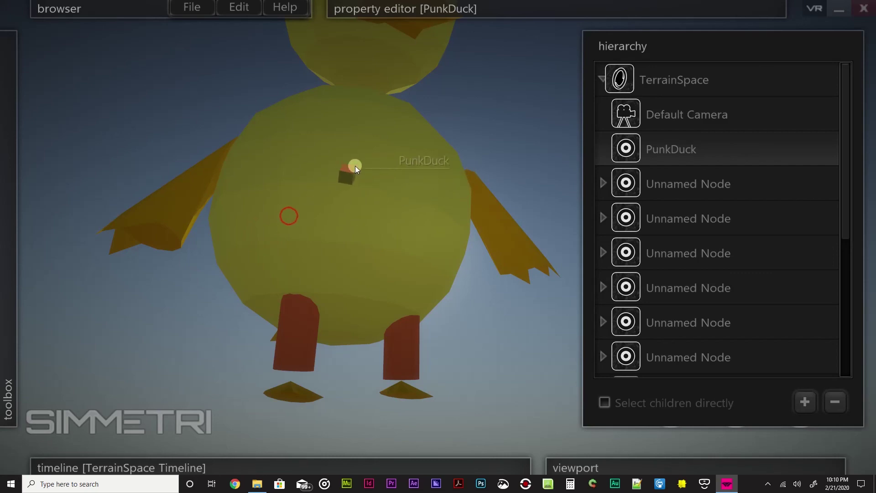
pyautogui.click(355, 165)
# - Select all Unnamed Nodes, from the first to the last in the hierarchy, and parent them under PunkDuck
pyautogui.moveTo(438, 237); pyautogui.dragTo(438, 237, button='right')
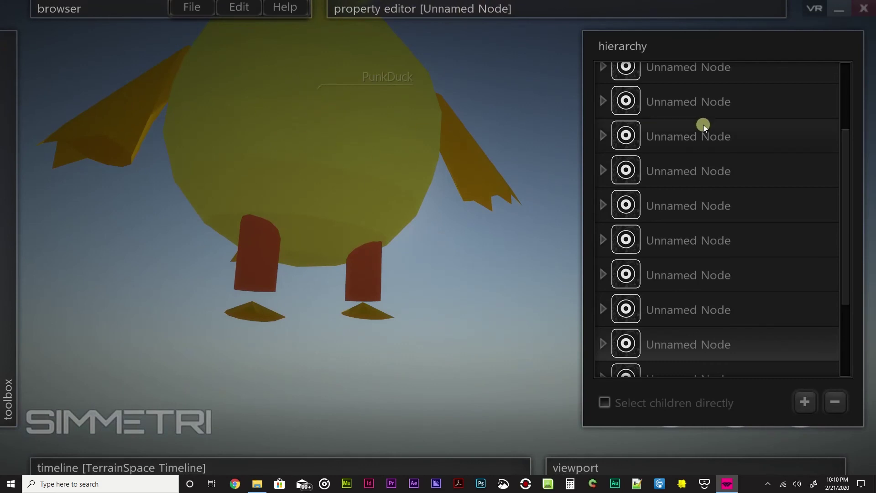
pyautogui.scroll(5, 678, 264)
pyautogui.click(683, 190)
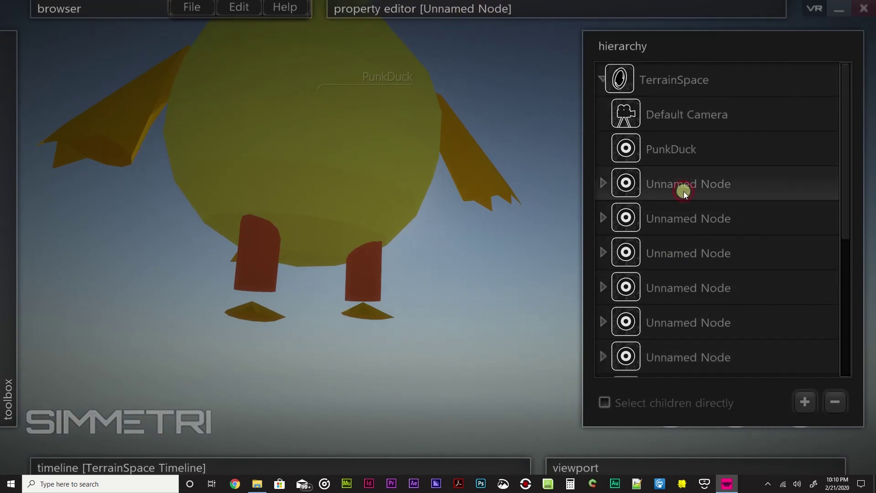
pyautogui.scroll(-2, 705, 272)
pyautogui.scroll(-2, 704, 273)
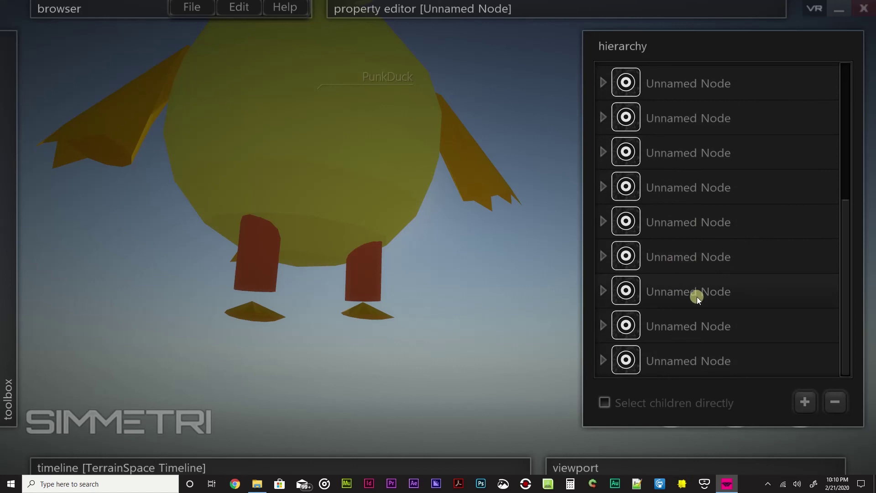
pyautogui.keyDown('shift'); pyautogui.click(686, 362); pyautogui.keyUp('shift')
pyautogui.scroll(4, 707, 224)
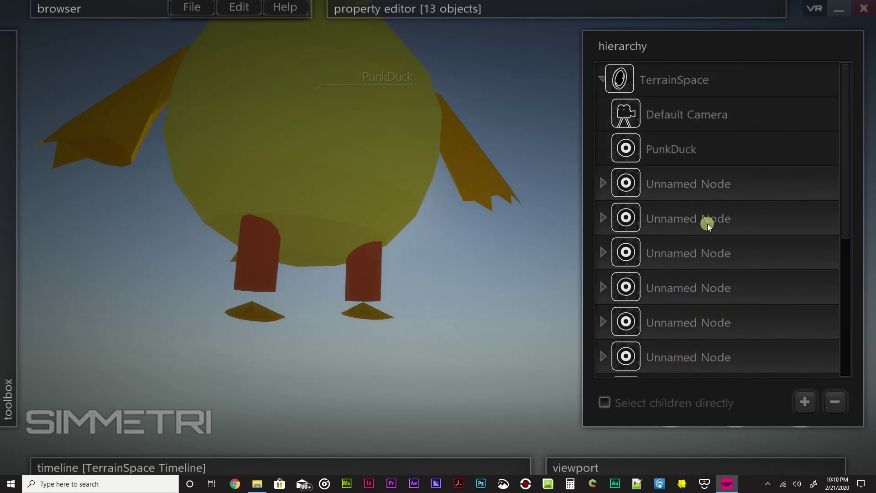
pyautogui.moveTo(679, 187); pyautogui.dragTo(671, 153)
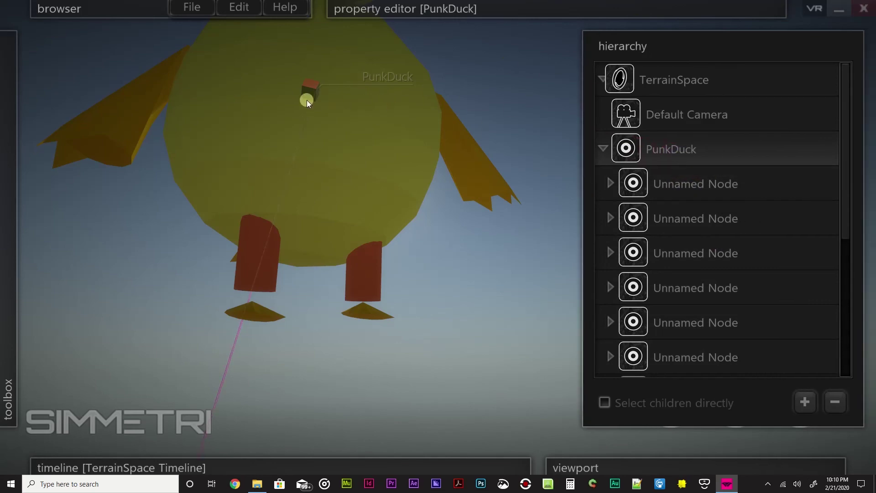
# - Move the PunkDuck group across the scene from several viewpoints to test that the duck follows its node
pyautogui.moveTo(306, 89); pyautogui.dragTo(348, 147)
pyautogui.moveTo(348, 147); pyautogui.dragTo(377, 150, button='right')
pyautogui.moveTo(497, 125); pyautogui.dragTo(333, 352)
pyautogui.press('s')
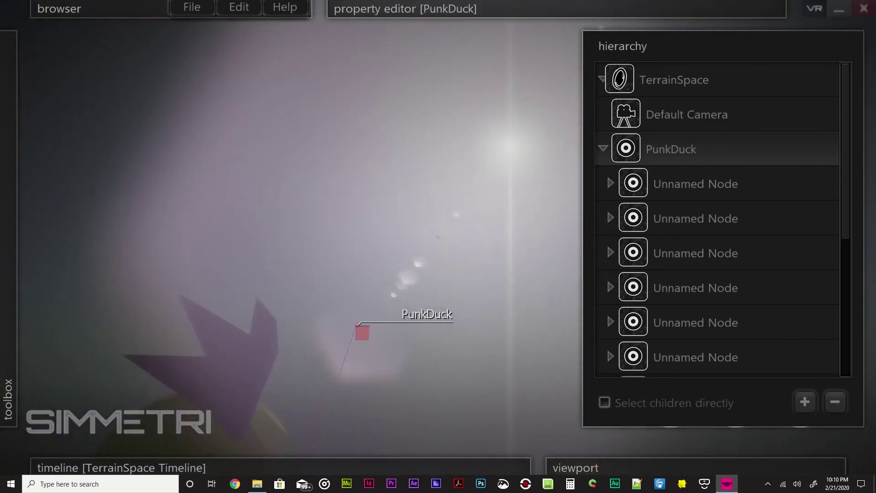
pyautogui.moveTo(120, 346); pyautogui.dragTo(182, 340, button='right')
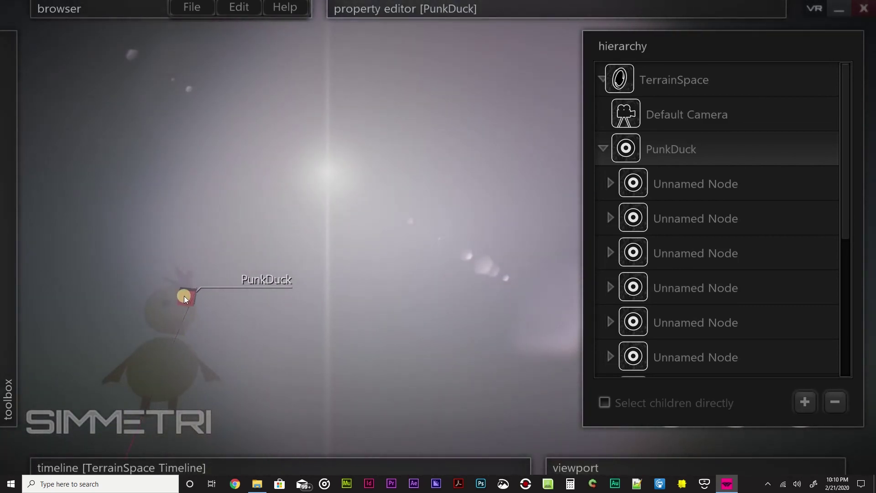
pyautogui.moveTo(185, 296); pyautogui.dragTo(15, 225)
# - Show the PunkDuck group's Transform properties, turn the view to the duck and move the group to a new spot
pyautogui.click(404, 8)
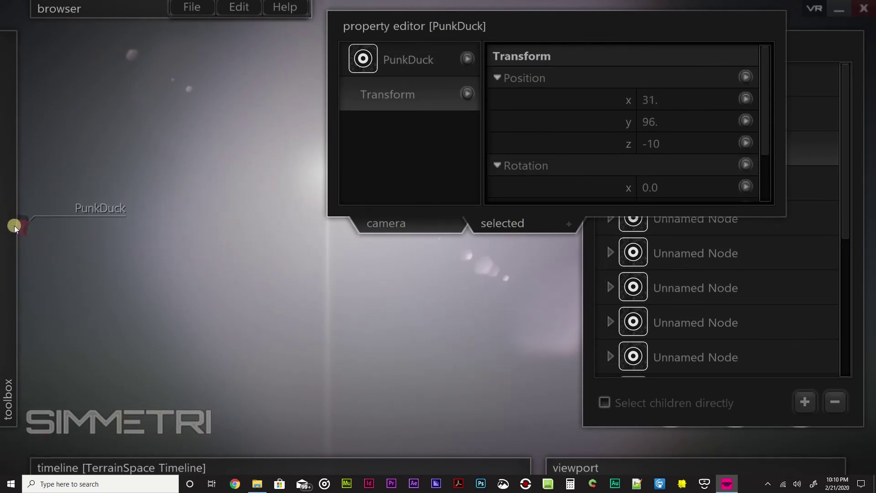
pyautogui.moveTo(15, 226); pyautogui.dragTo(372, 270, button='right')
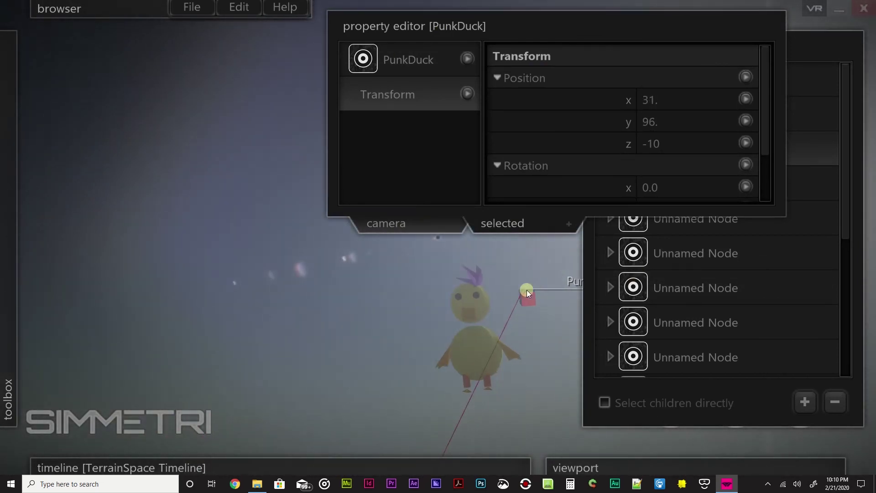
pyautogui.moveTo(526, 289); pyautogui.dragTo(211, 311)
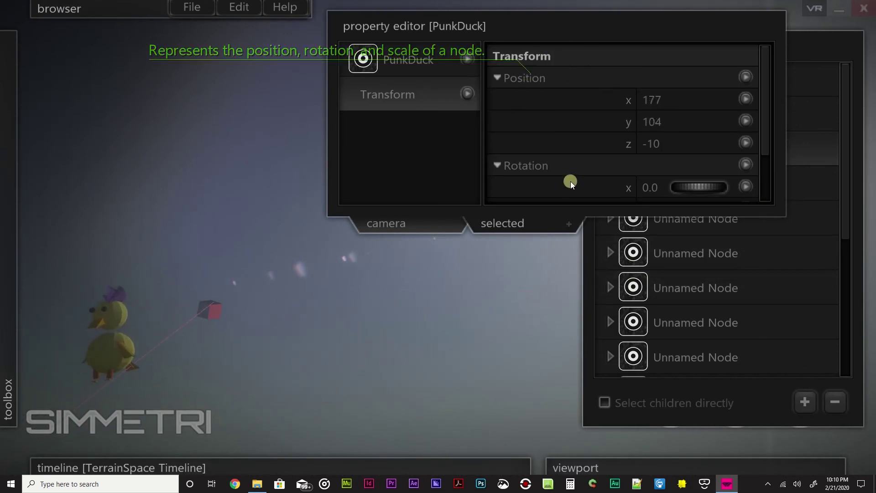
# - Set the PunkDuck group's scale to 0.1 on x, y and z
pyautogui.scroll(-2, 571, 182)
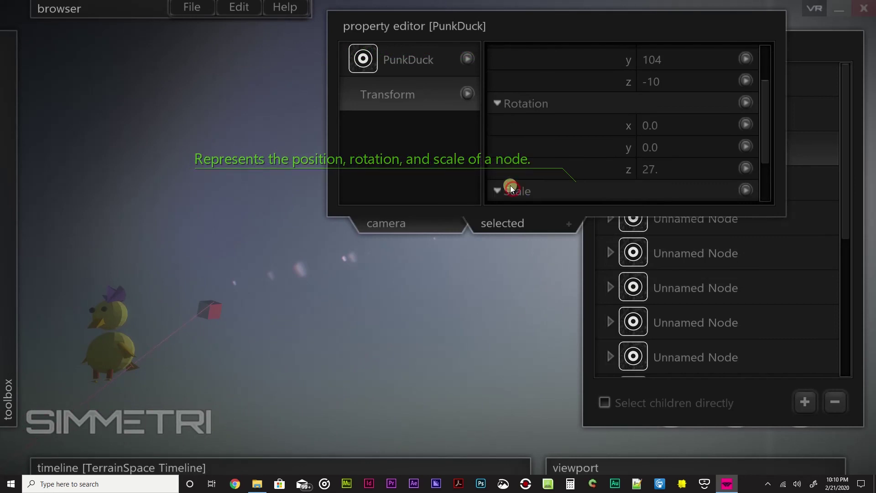
pyautogui.moveTo(471, 1)
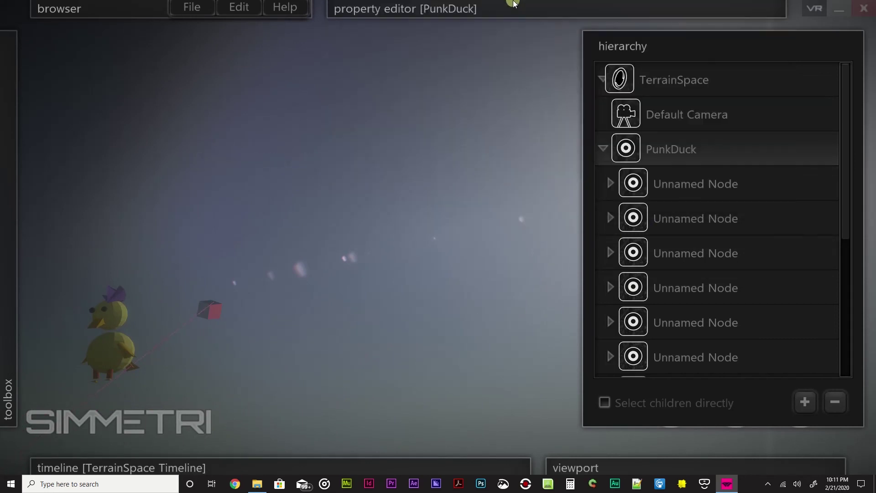
pyautogui.scroll(-3, 546, 186)
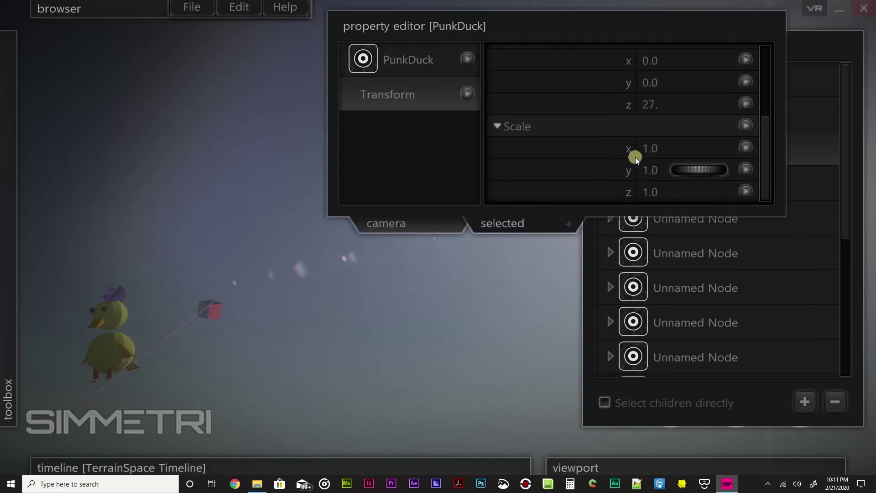
pyautogui.click(536, 127)
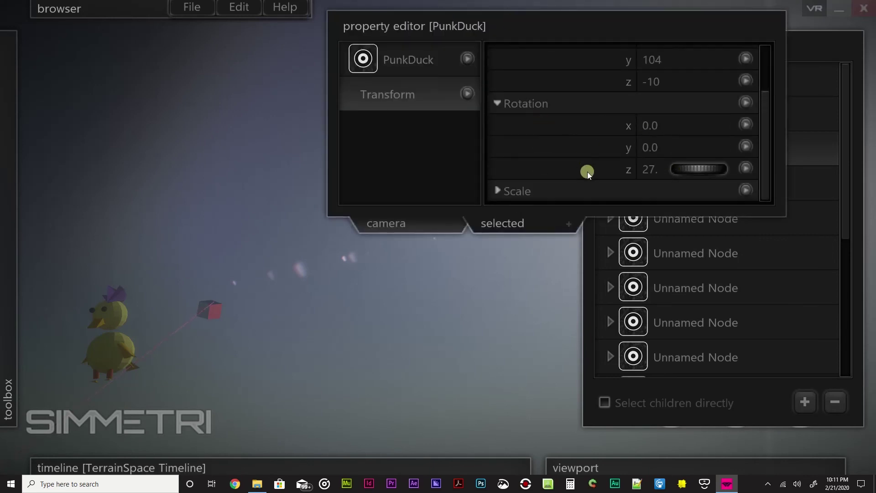
pyautogui.click(529, 191)
pyautogui.scroll(-3, 601, 183)
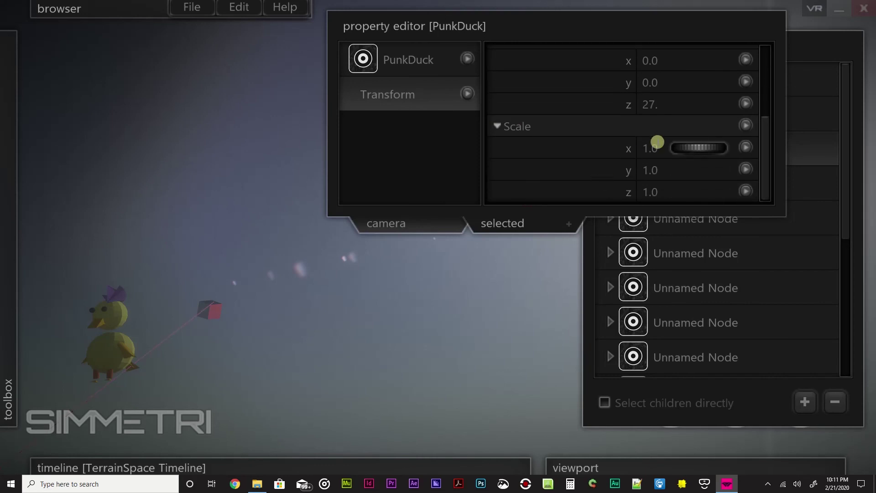
pyautogui.write('.12')
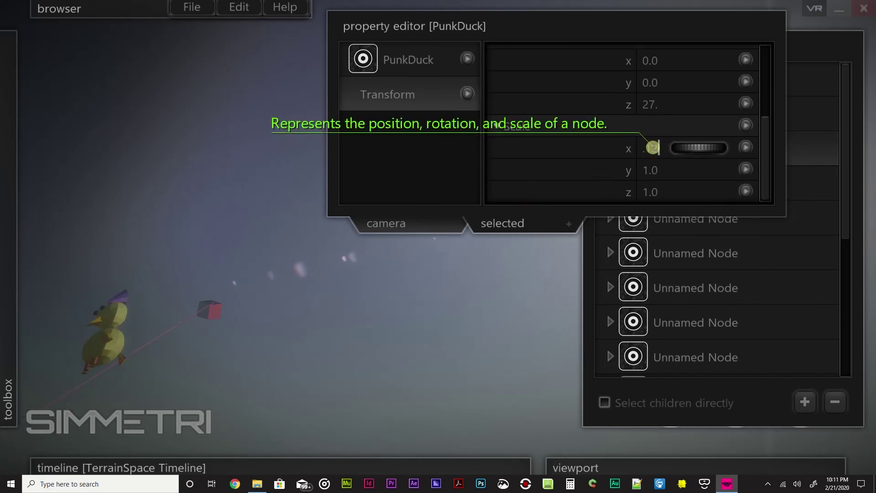
pyautogui.press('BackSpace')
pyautogui.moveTo(662, 170); pyautogui.dragTo(637, 176)
pyautogui.write('.1')
pyautogui.click(659, 192)
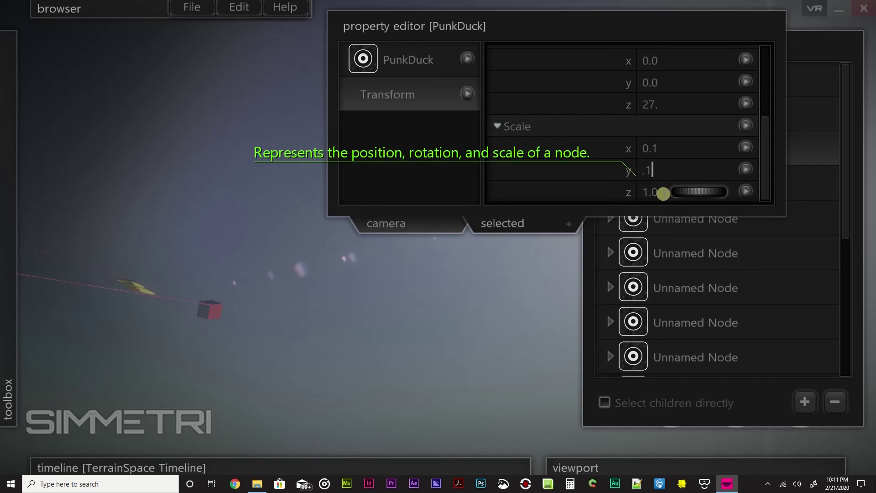
pyautogui.write('.1')
pyautogui.press('Return')
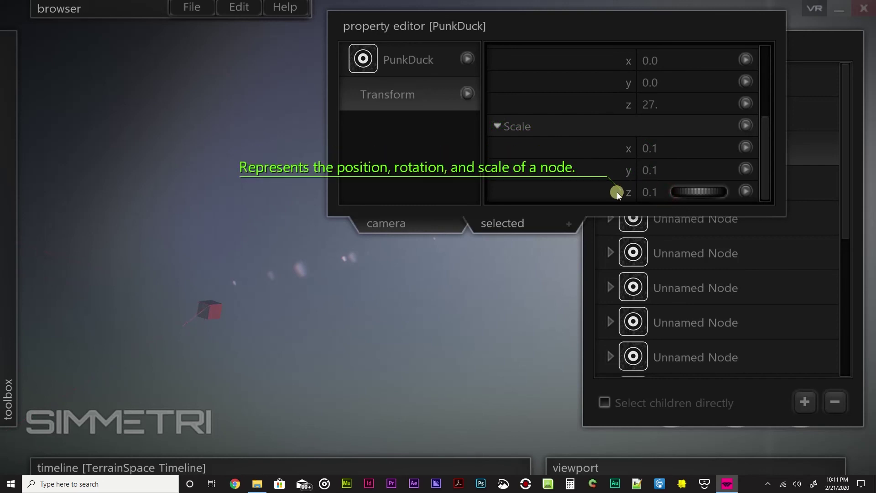
# - Set the PunkDuck group's scale to 0.25 on x and y and 0.2 on z
pyautogui.moveTo(194, 313); pyautogui.dragTo(57, 278, button='right')
pyautogui.click(651, 185)
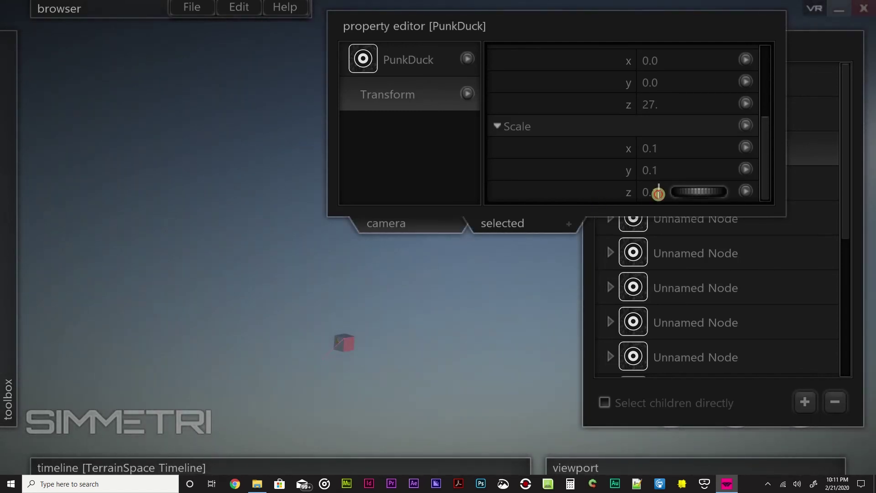
pyautogui.write('2')
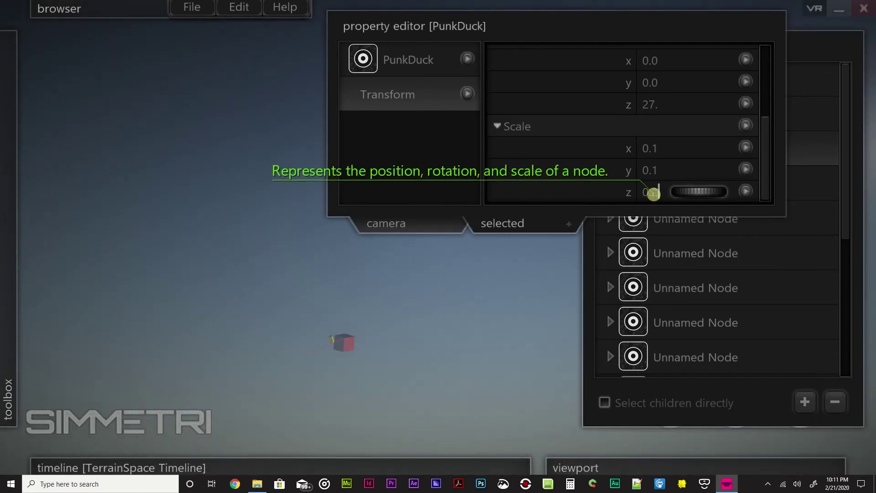
pyautogui.click(651, 171)
pyautogui.write('.25')
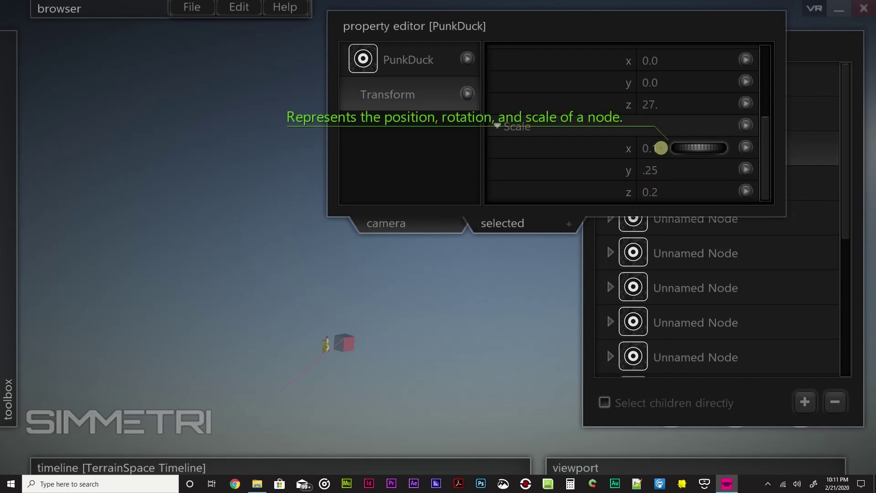
pyautogui.click(653, 148)
pyautogui.write('.25')
# - Reselect the PunkDuck group in the scene and move it down toward the ground, to about y 58
pyautogui.click(368, 398)
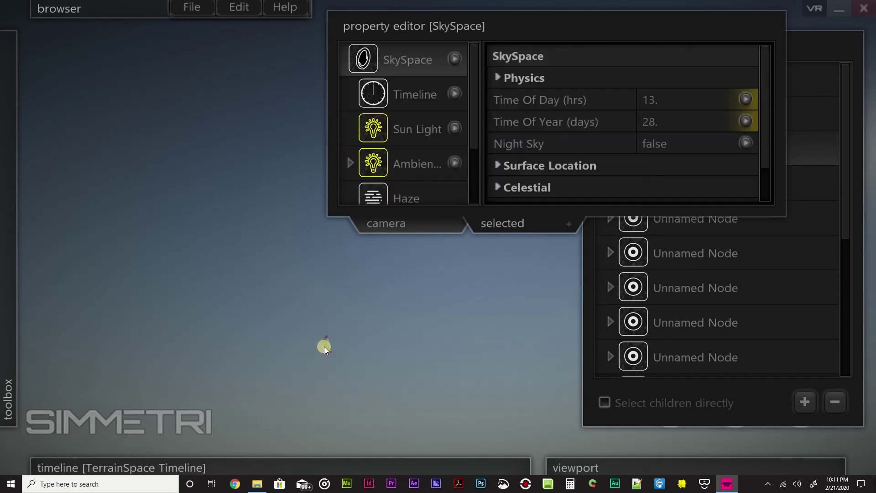
pyautogui.click(324, 346)
pyautogui.moveTo(336, 349); pyautogui.dragTo(313, 447)
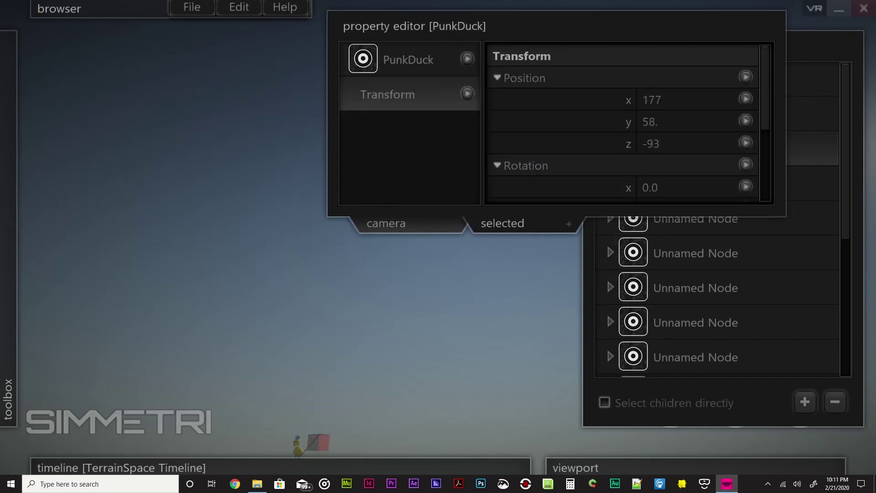
# - Move the PunkDuck group farther down toward the ground, to about y -5 and z -74
pyautogui.moveTo(313, 448); pyautogui.dragTo(400, 378, button='right')
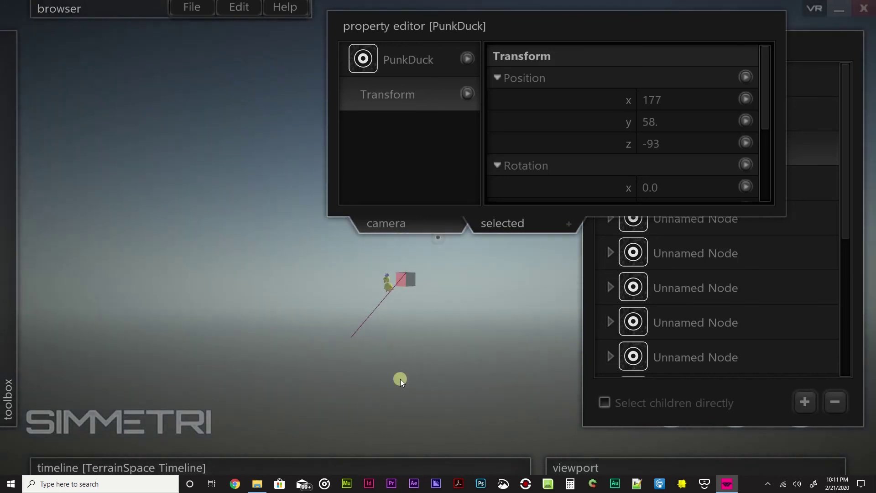
pyautogui.moveTo(394, 287); pyautogui.dragTo(363, 421)
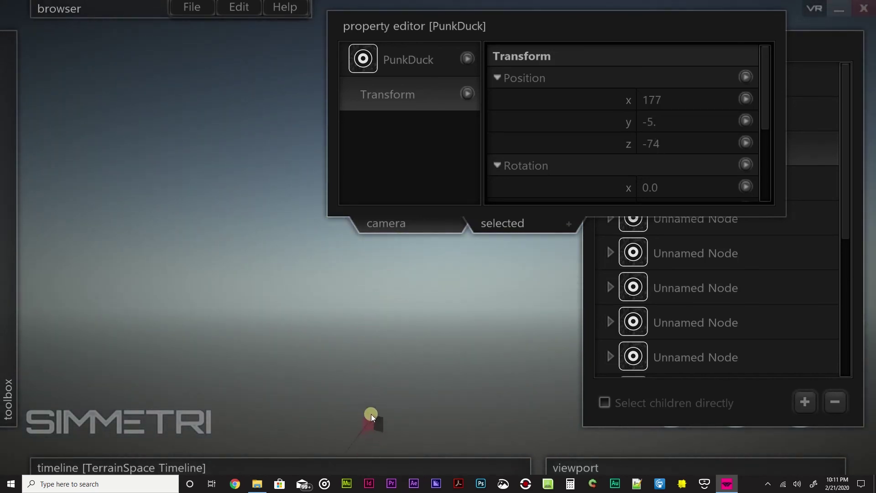
pyautogui.click(339, 414)
# - Fly the view to the PunkDuck group and collapse the hierarchy and property editor to clear the scene
pyautogui.click(709, 295)
pyautogui.rightClick(683, 149)
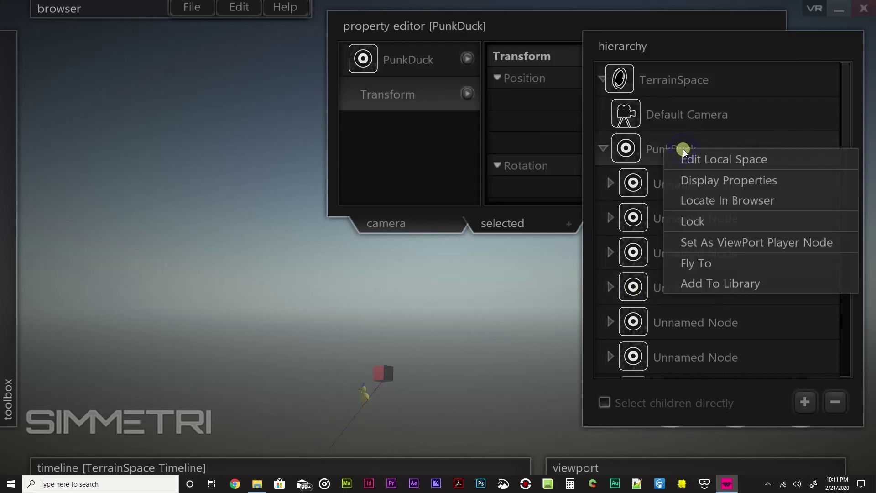
pyautogui.click(706, 259)
pyautogui.moveTo(508, 278); pyautogui.dragTo(438, 238, button='right')
pyautogui.click(603, 30)
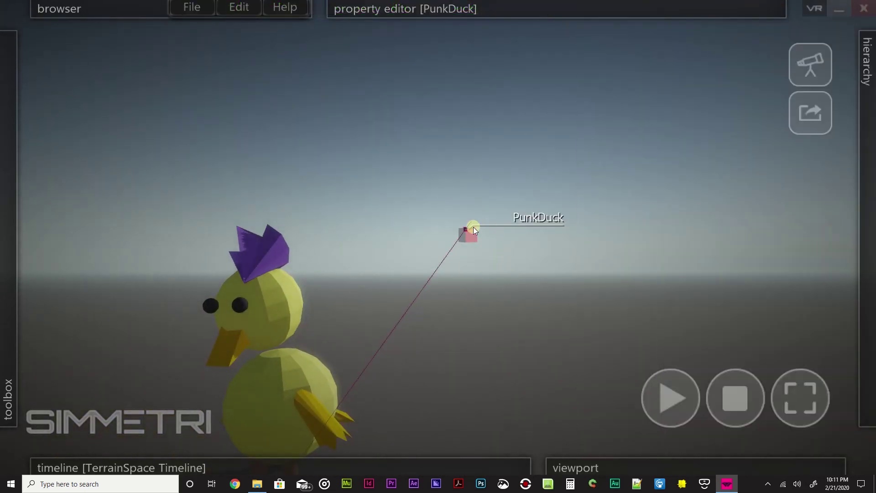
# - Adjust the PunkDuck group's height in the close-up view so that the duck's feet rest near the ground beside its shadow
pyautogui.moveTo(472, 235); pyautogui.dragTo(525, 200)
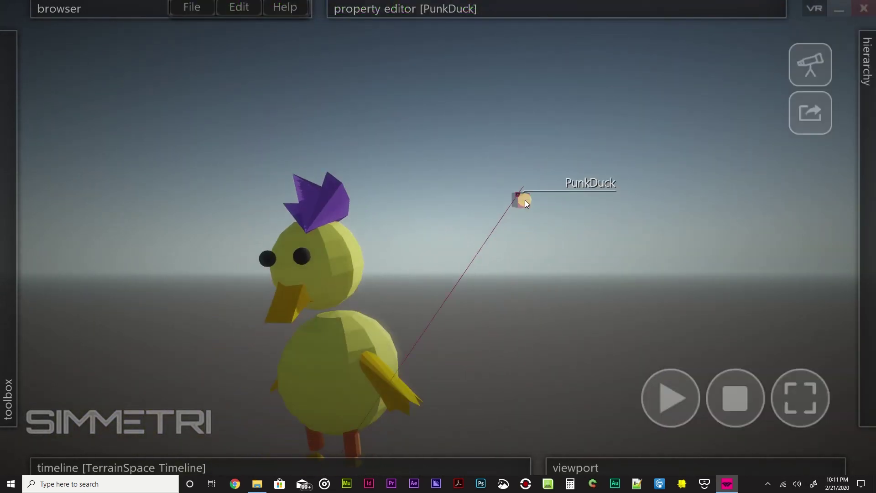
pyautogui.moveTo(434, 362); pyautogui.dragTo(438, 238, button='right')
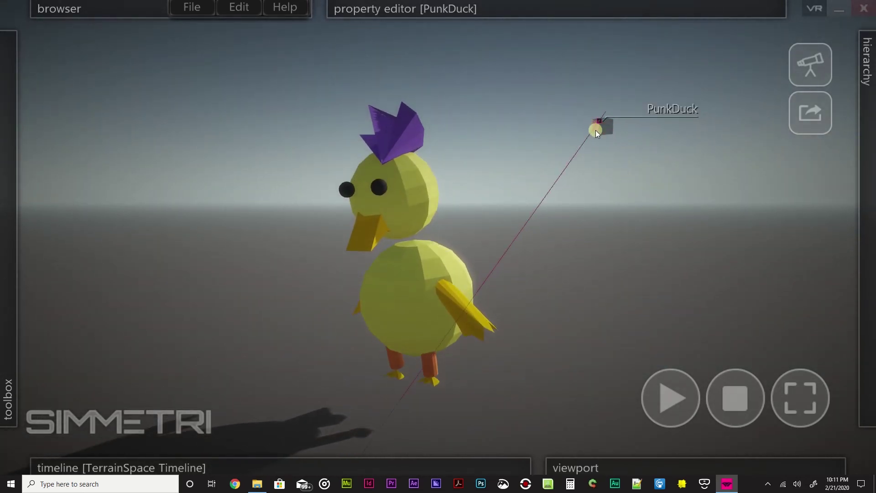
pyautogui.moveTo(592, 127); pyautogui.dragTo(592, 155)
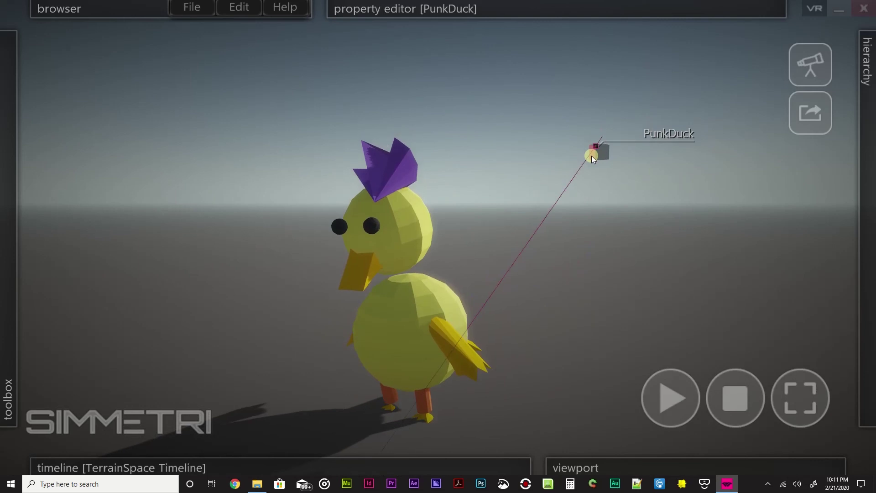
pyautogui.moveTo(521, 280)
pyautogui.mouseDown(button='right')
pyautogui.moveTo(709, 218)
pyautogui.moveTo(519, 295)
pyautogui.mouseUp(button='right')
pyautogui.moveTo(438, 237); pyautogui.dragTo(455, 296)
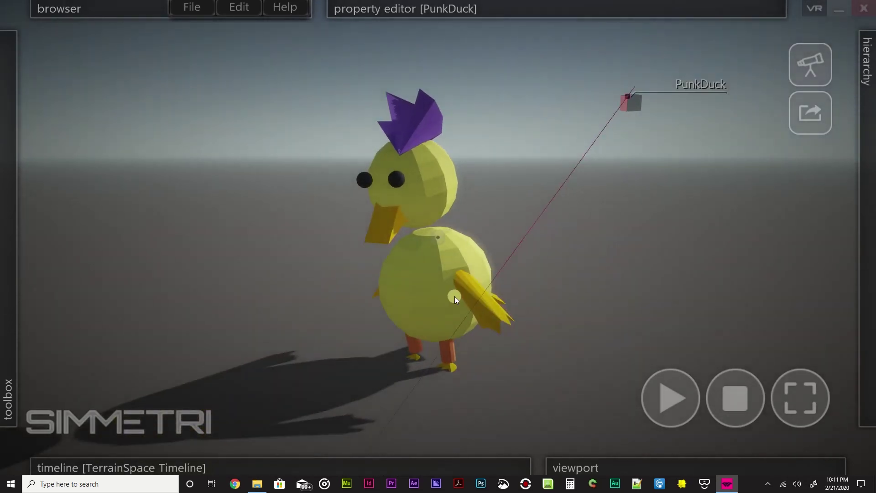